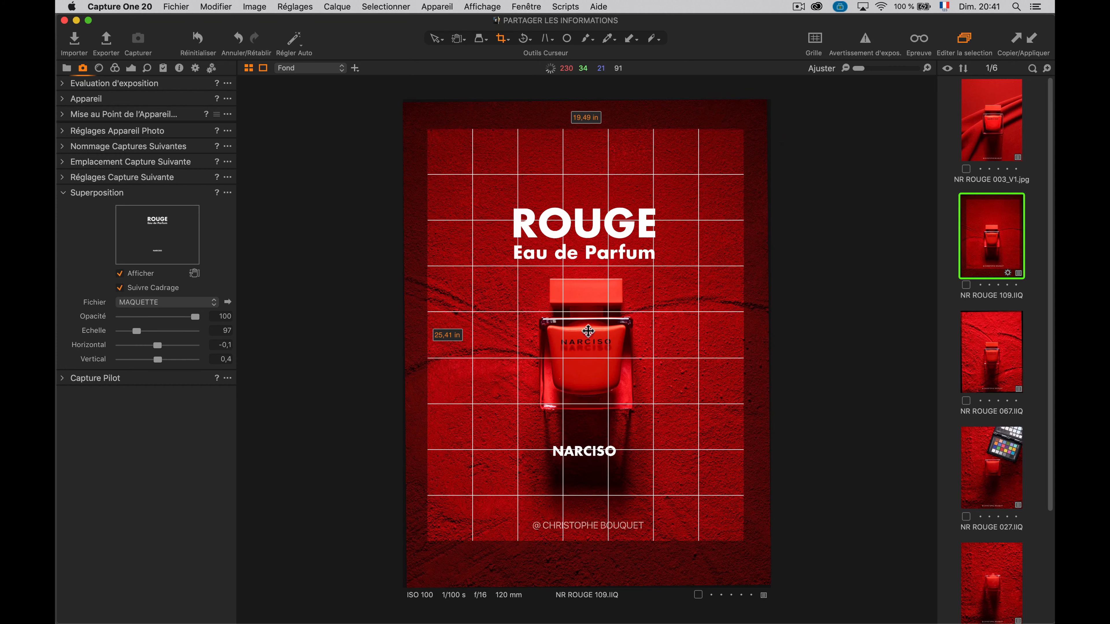
- Load the MAQUETTE file as the overlay and display it on the NR ROUGE 109 photo
click(120, 273)
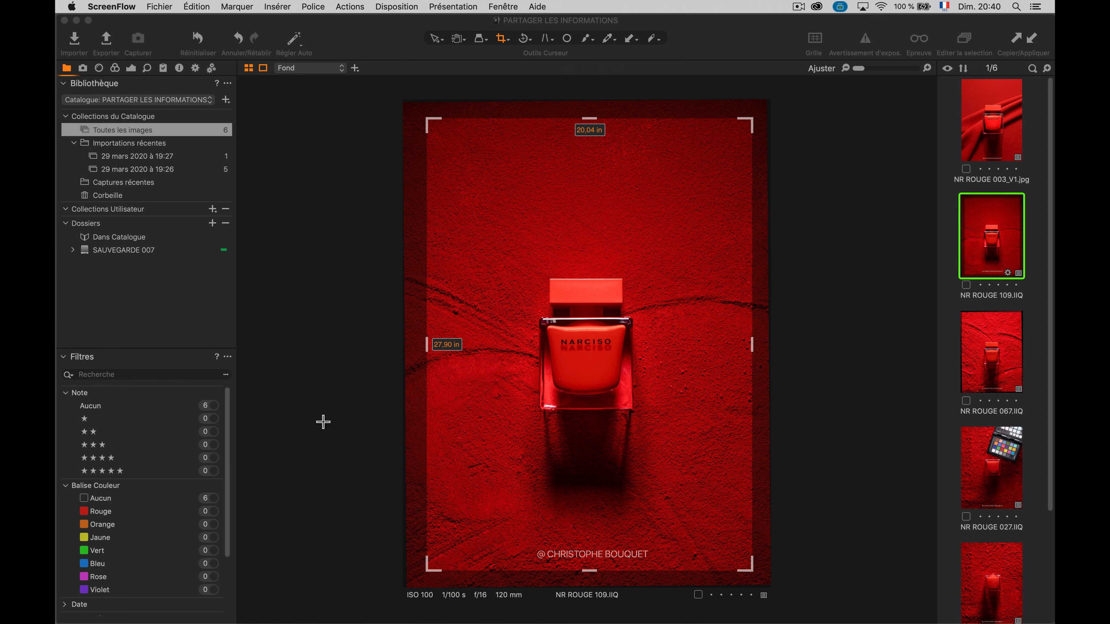
click(95, 24)
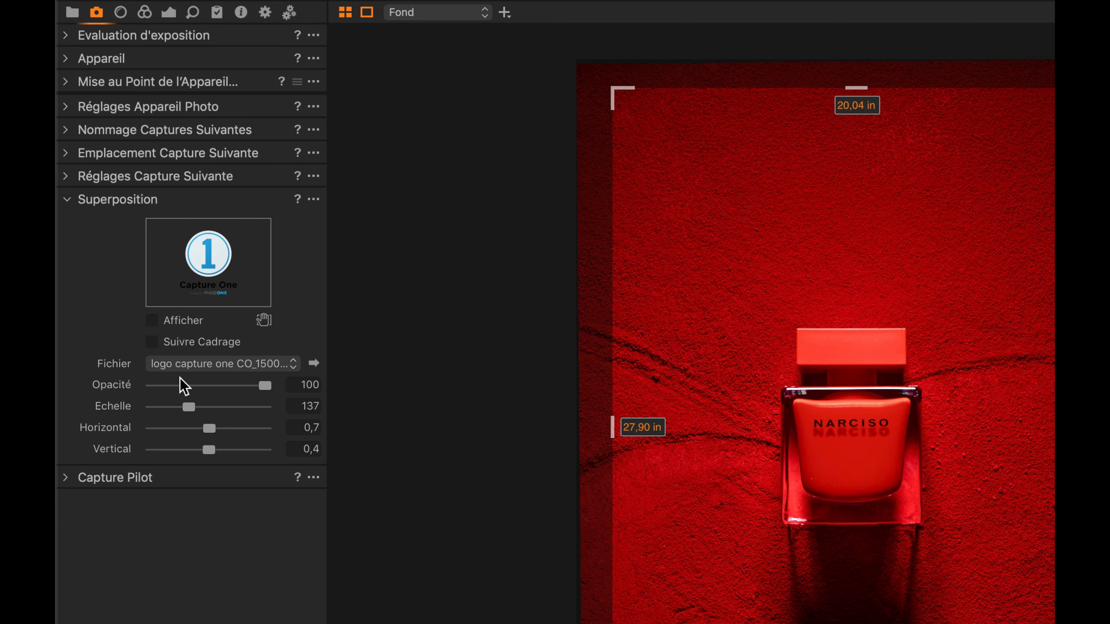
click(171, 364)
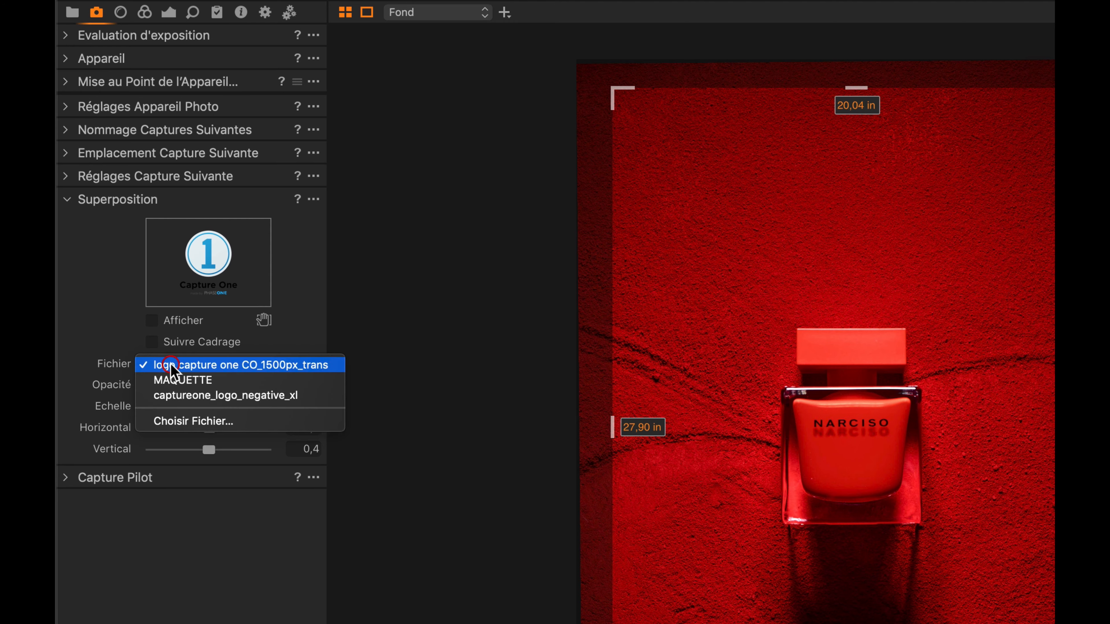
click(193, 421)
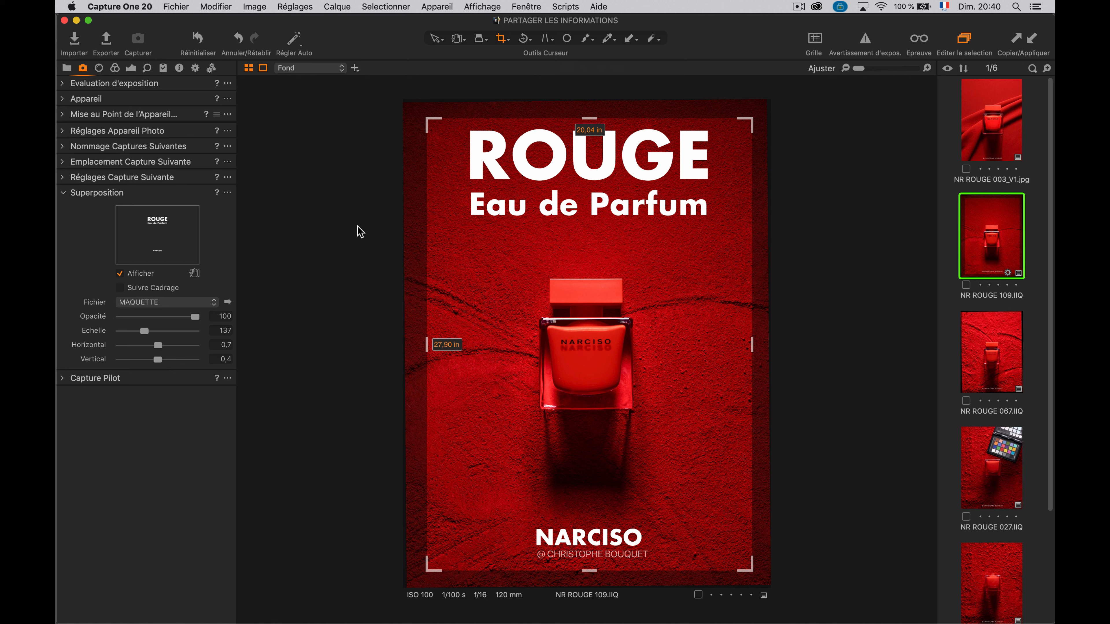
- Reduce the layout overlay to a scale of 97 and set its horizontal offset to -0,1
click(120, 274)
click(120, 274)
drag(145, 332, 156, 345)
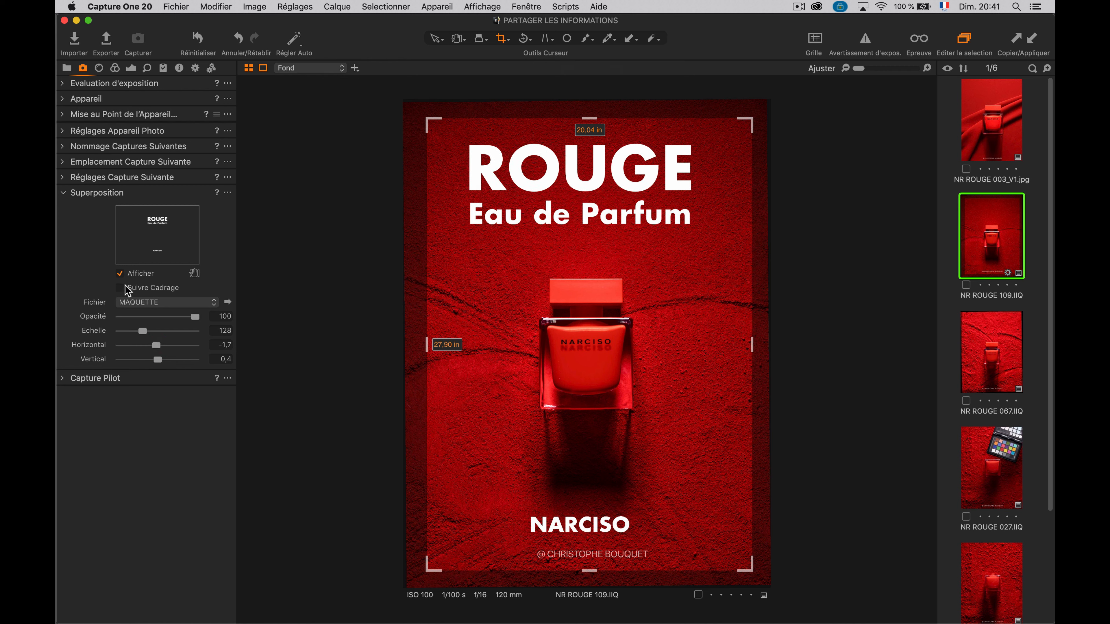
drag(141, 331, 158, 349)
- Check the overlay on NR ROUGE 003_V1.jpg, return to NR ROUGE 109 and compare it with the overlay hidden and shown
click(986, 133)
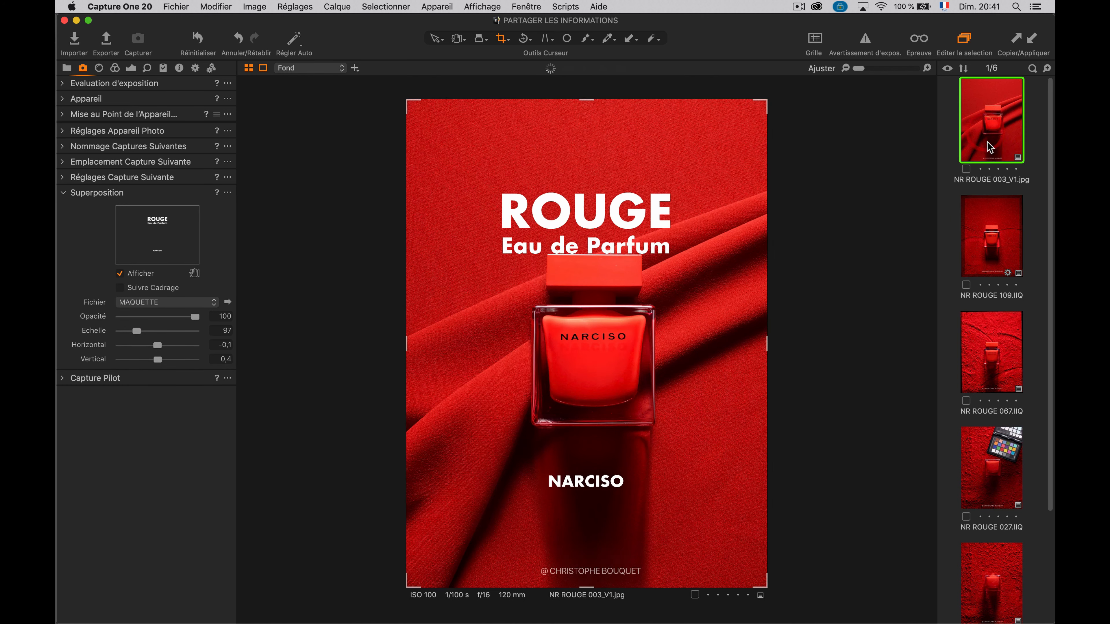
click(986, 238)
key(Down)
click(986, 238)
click(120, 273)
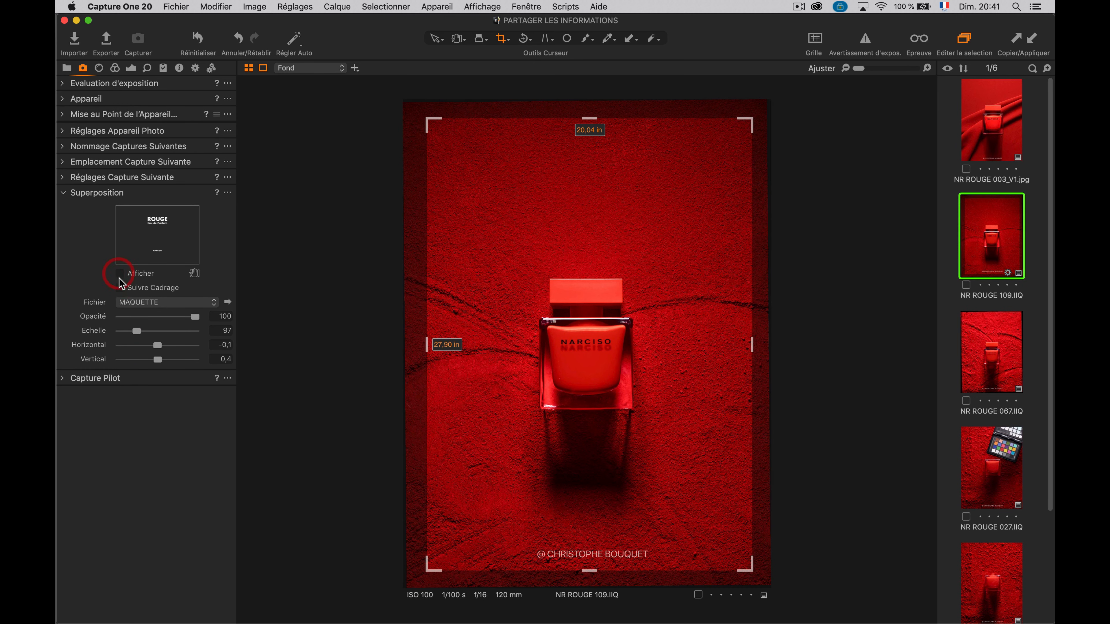
click(119, 273)
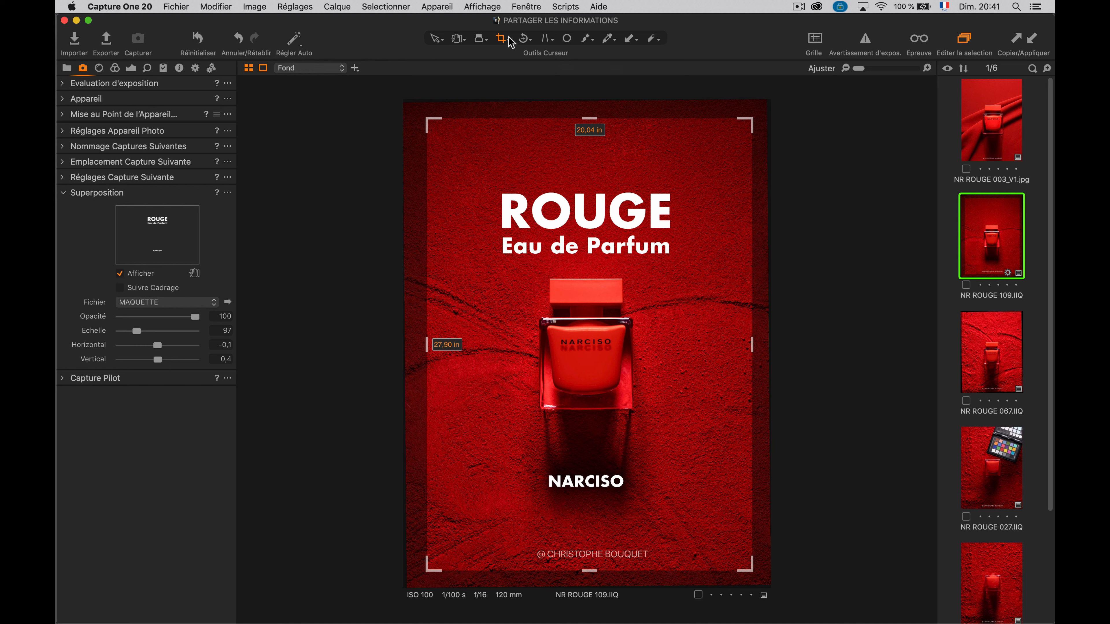
- Make the overlay follow the crop and recrop the photo to about 19,49 × 25,41 in around the bottle
click(119, 288)
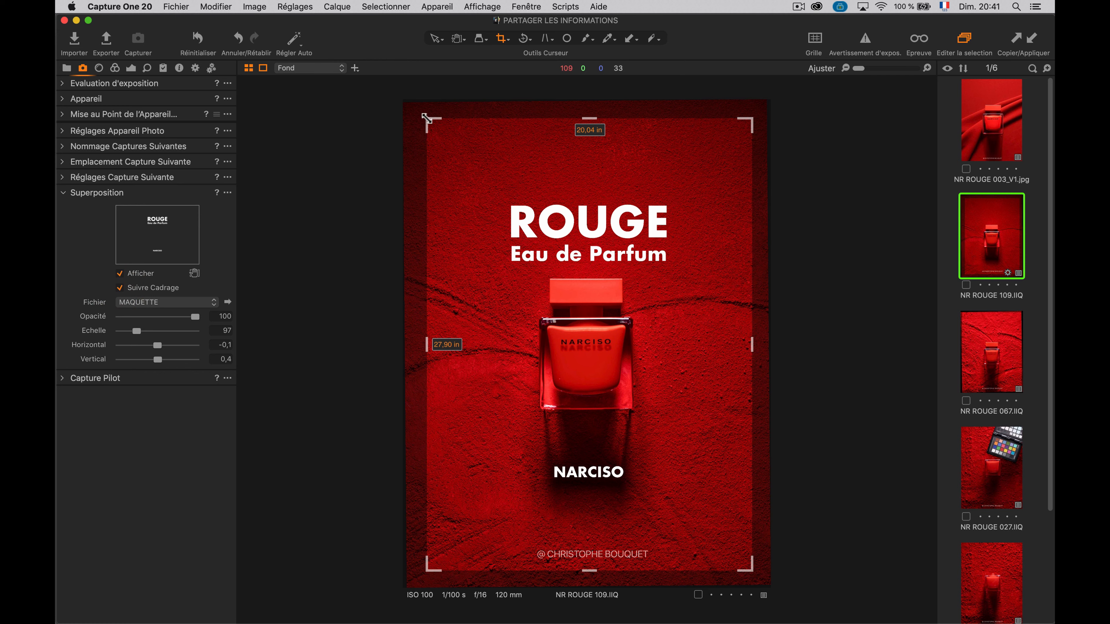
drag(427, 118, 480, 202)
drag(614, 366, 587, 312)
drag(725, 145, 752, 116)
mouse_move(597, 312)
mouse_down()
mouse_move(573, 334)
mouse_move(584, 329)
mouse_up()
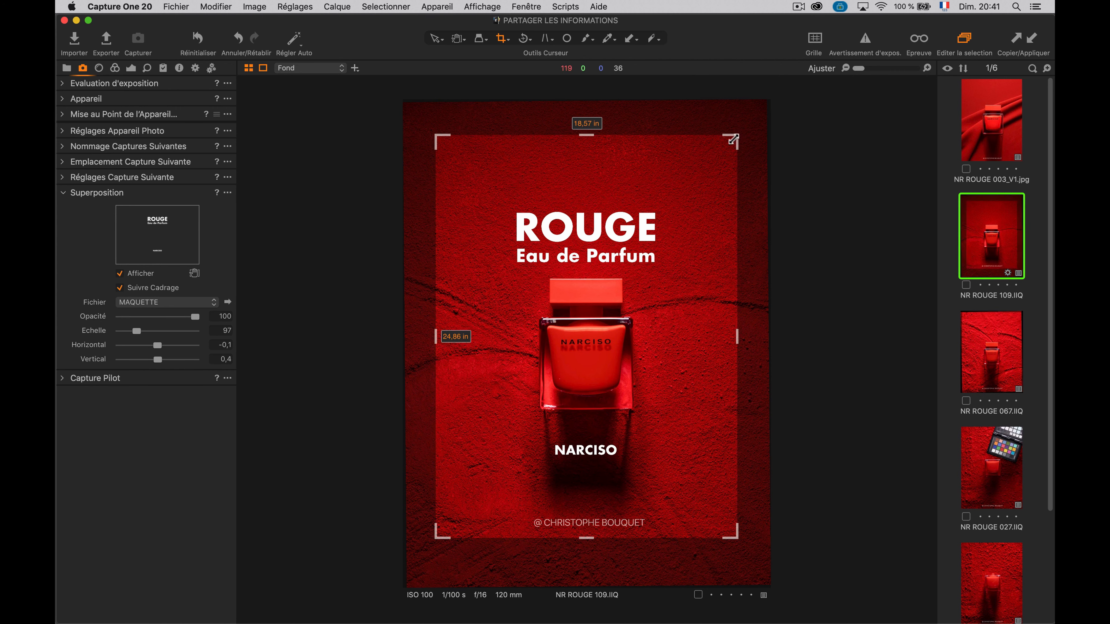
drag(738, 137, 741, 131)
drag(585, 331, 588, 330)
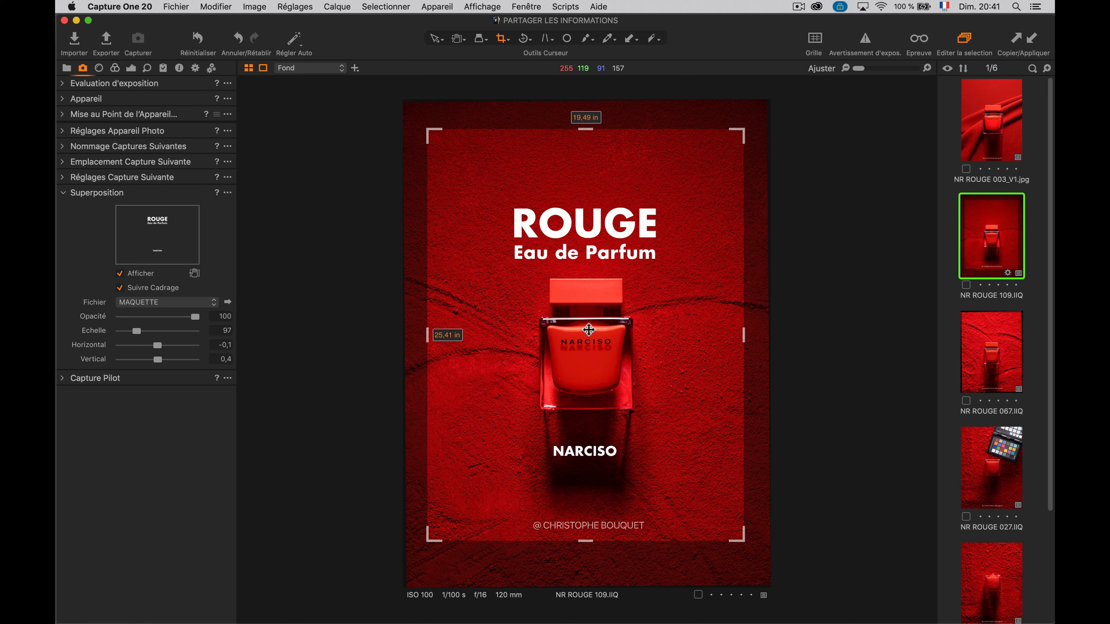
click(119, 274)
click(436, 39)
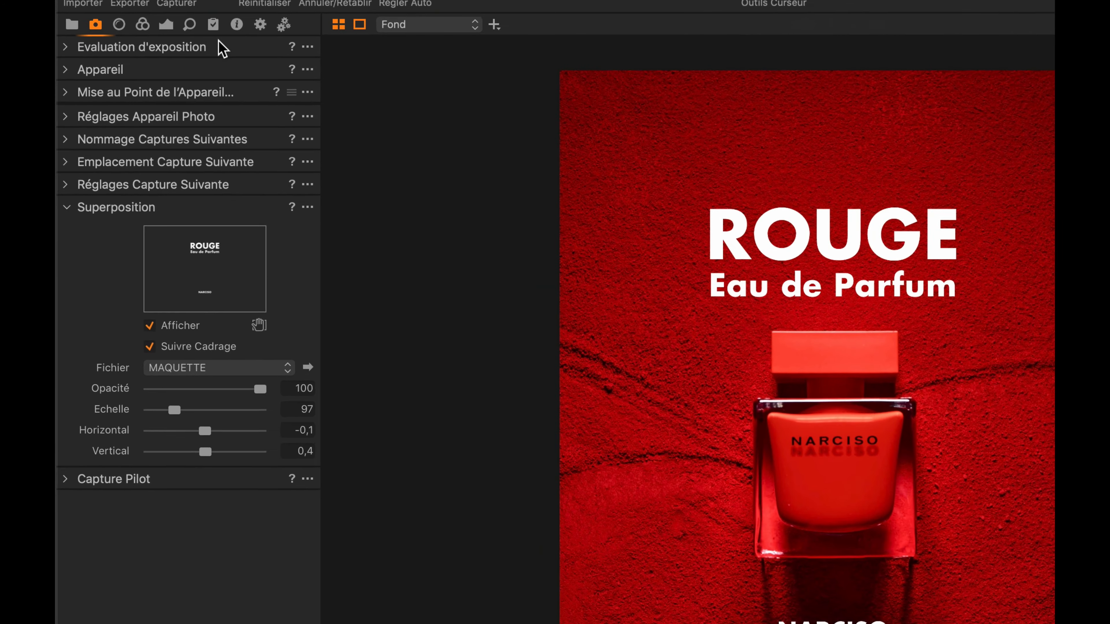
- Choose the annotation drawing tool in green with a size of 134
click(237, 24)
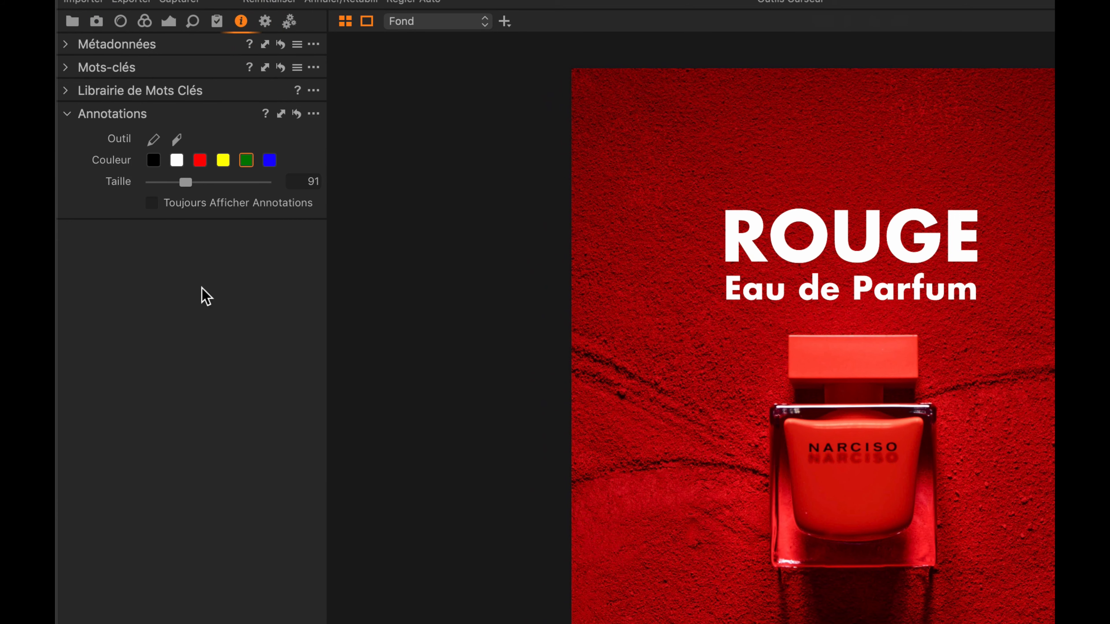
click(154, 140)
click(223, 161)
click(269, 160)
click(246, 161)
drag(186, 182, 202, 182)
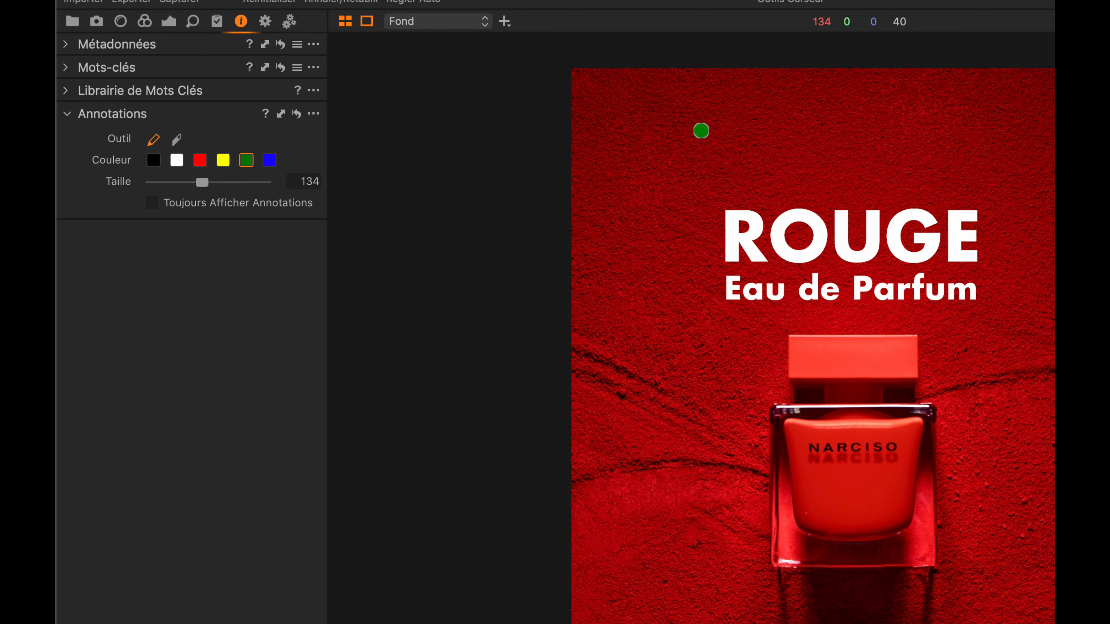
- Set the annotation brush size to 142 using the quick settings over the photo
right_click(692, 151)
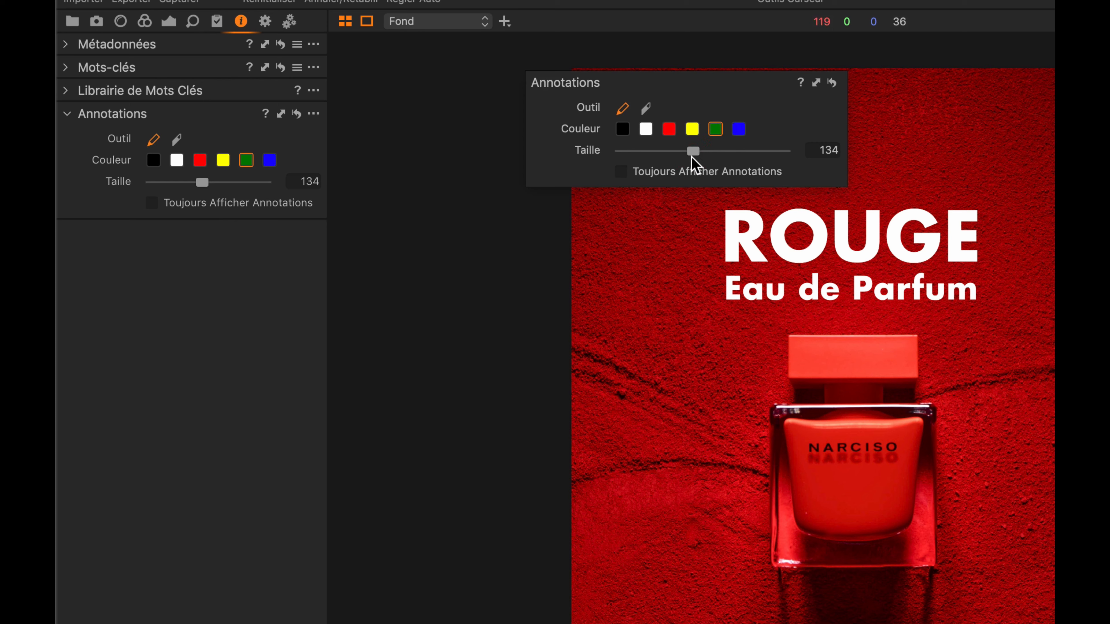
mouse_move(693, 150)
mouse_down()
mouse_move(679, 151)
mouse_move(703, 153)
mouse_move(710, 171)
mouse_up()
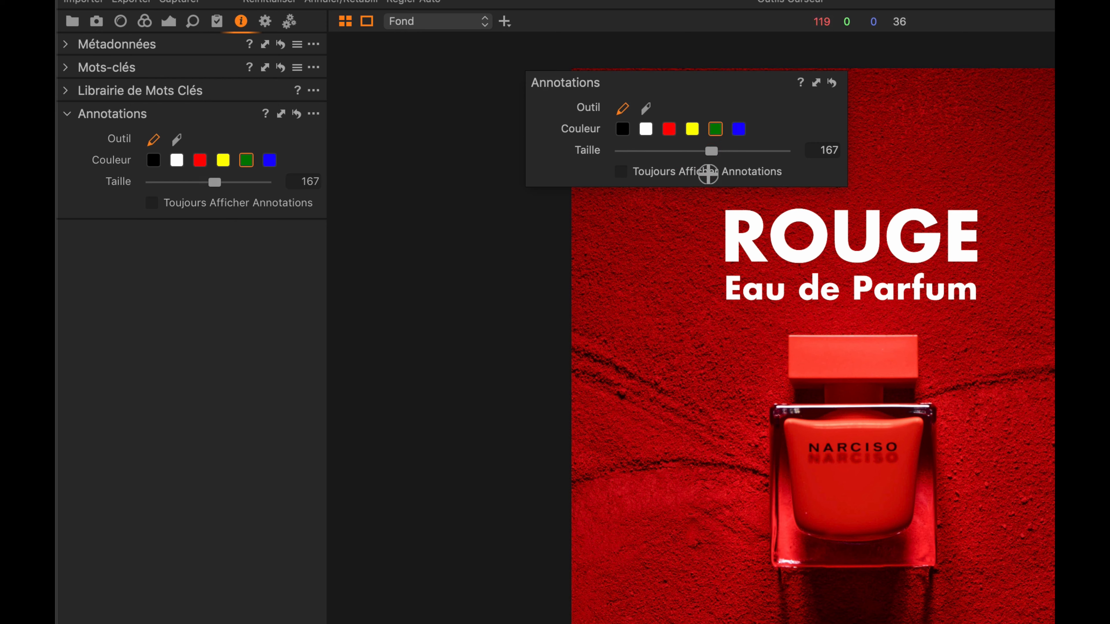
right_click(661, 206)
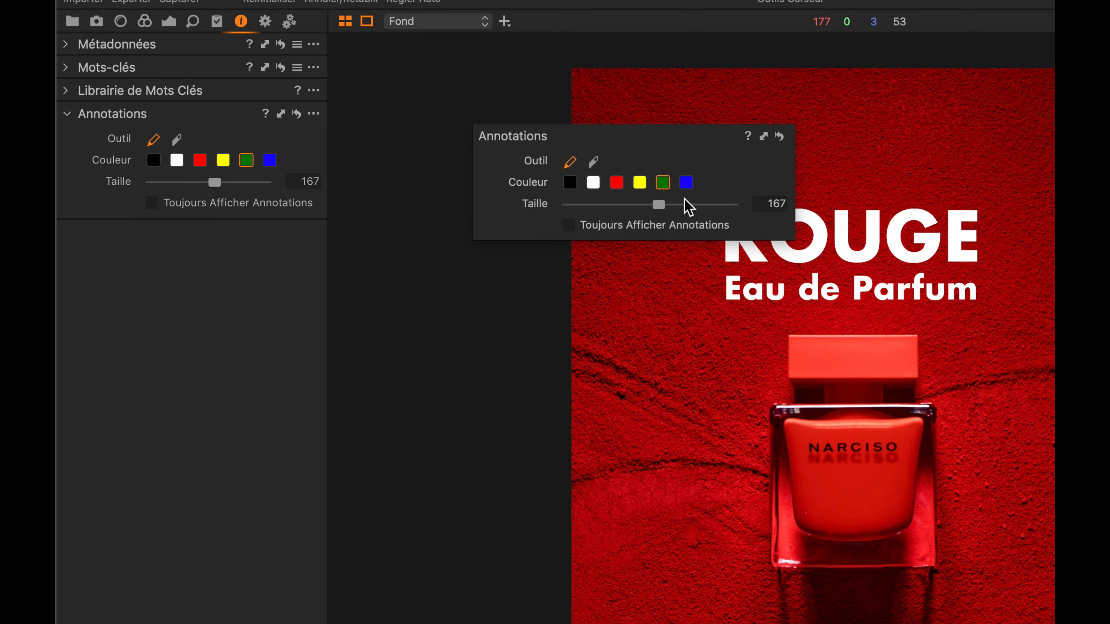
drag(657, 206, 641, 203)
- Draw green annotations around the bottle: a curve and a cross on the cracks, an arrow near NARCISO, and three strokes beside the cap
mouse_move(594, 385)
mouse_down()
mouse_move(626, 362)
mouse_move(646, 395)
mouse_move(613, 416)
mouse_up()
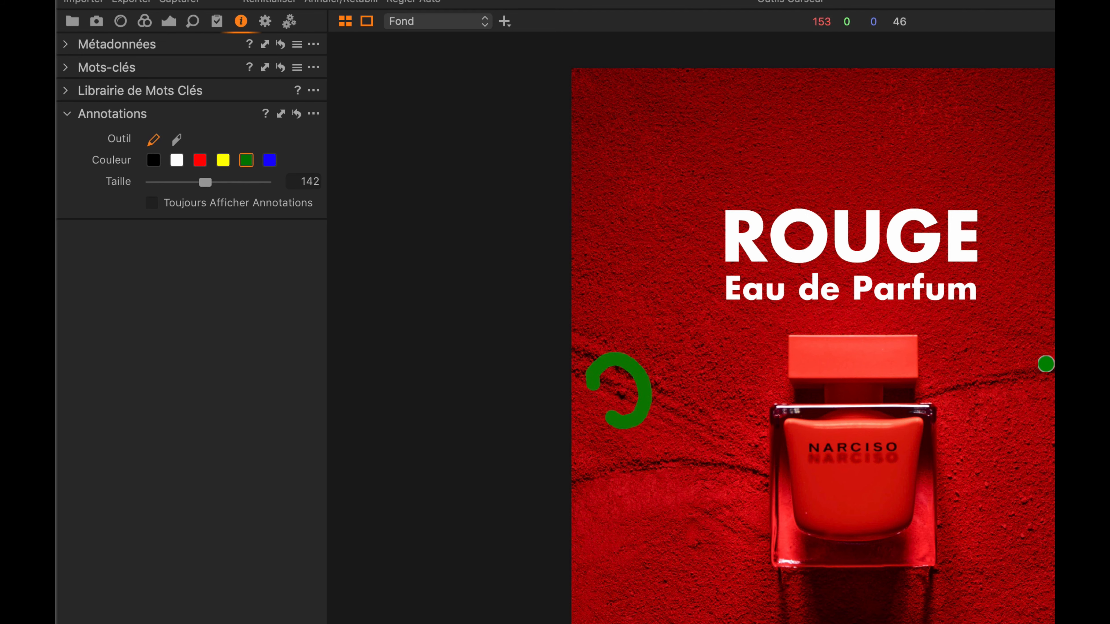
drag(1048, 359, 1003, 405)
drag(1004, 359, 1052, 403)
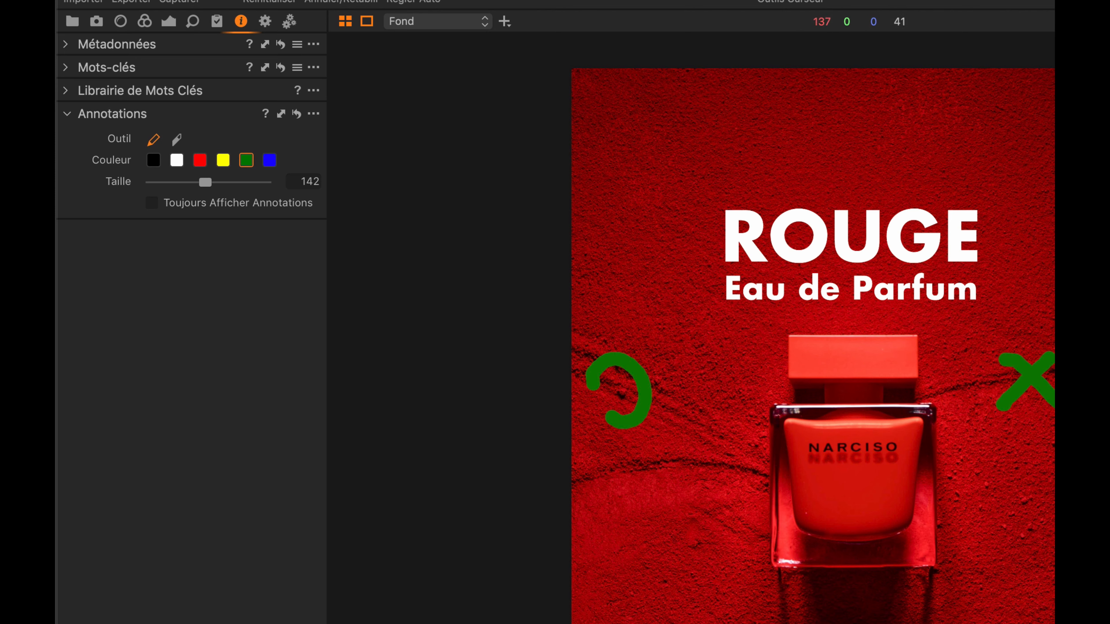
mouse_move(974, 623)
mouse_down()
mouse_move(983, 595)
mouse_move(991, 621)
mouse_up()
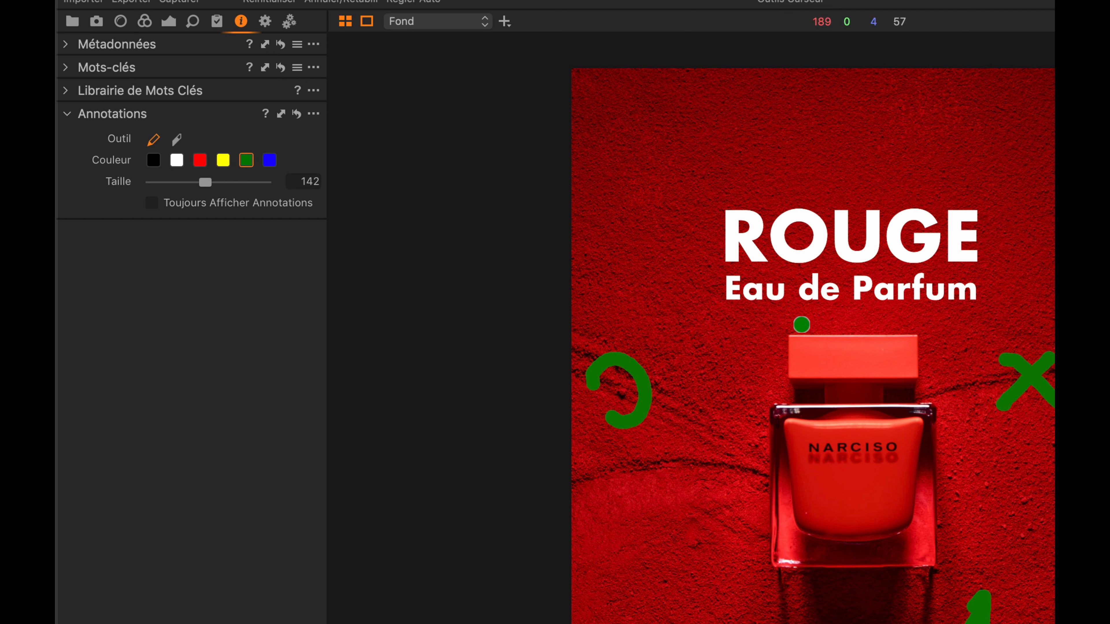
drag(759, 342, 761, 394)
mouse_move(738, 341)
mouse_down()
mouse_move(738, 394)
mouse_move(719, 390)
mouse_up()
- Erase the curved green annotation over the crack on the photo's far left
click(617, 322)
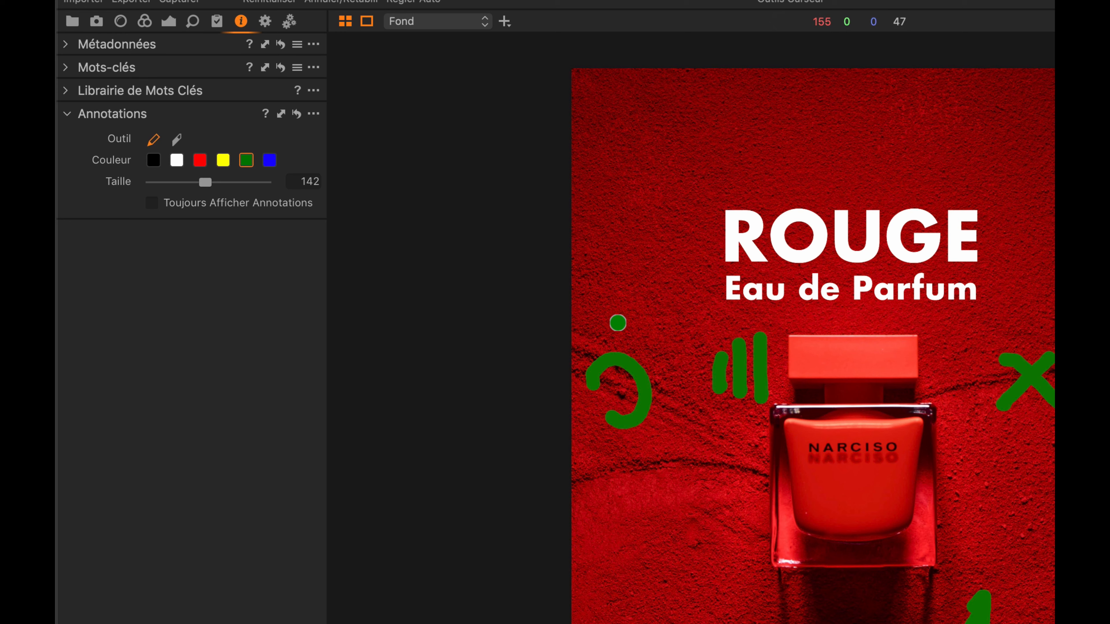
click(176, 139)
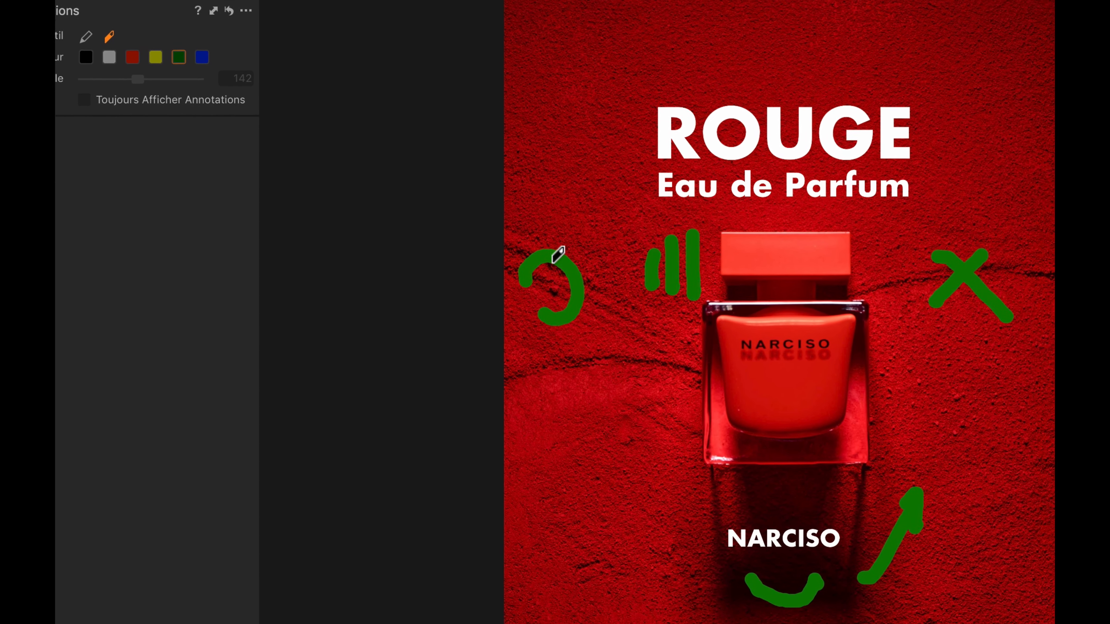
click(590, 319)
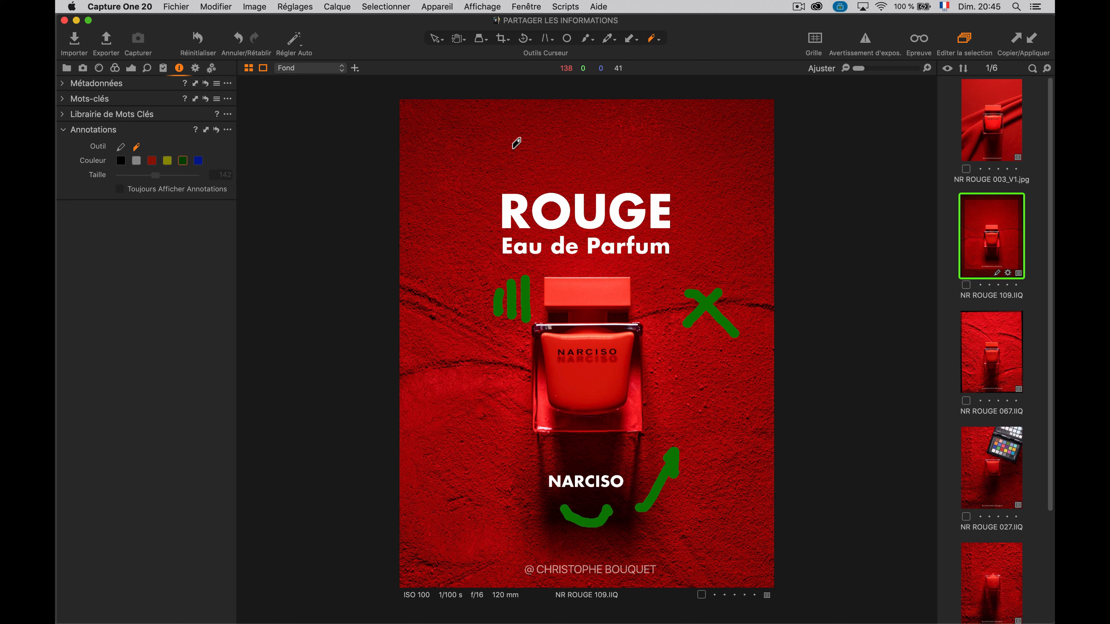
- Customize the toolbar by adding the Annotations item after the cursor tools
right_click(712, 43)
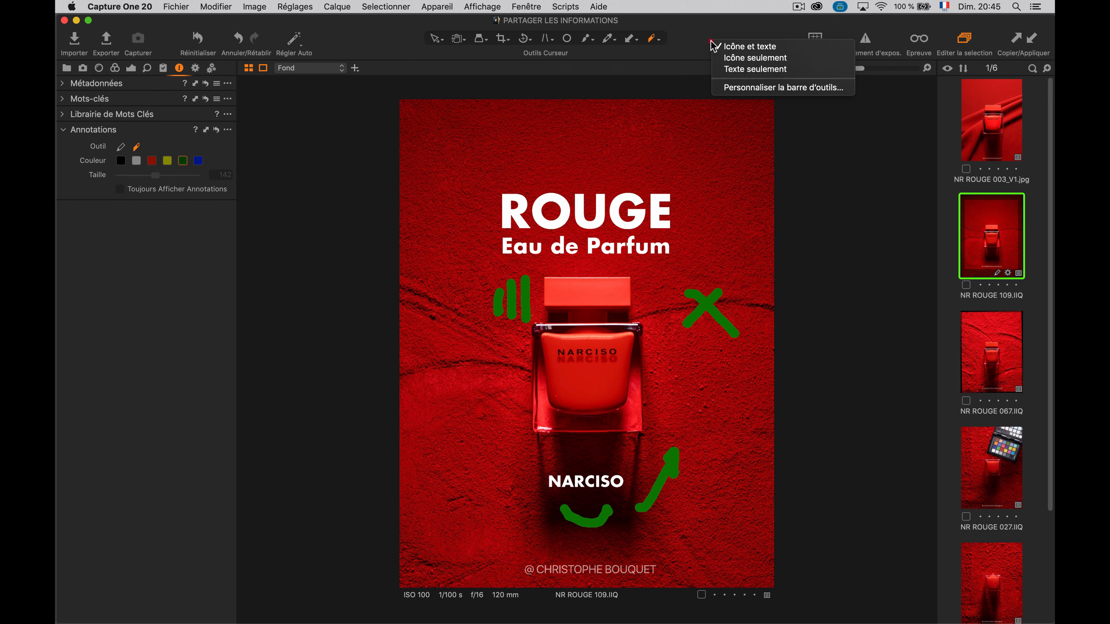
click(732, 90)
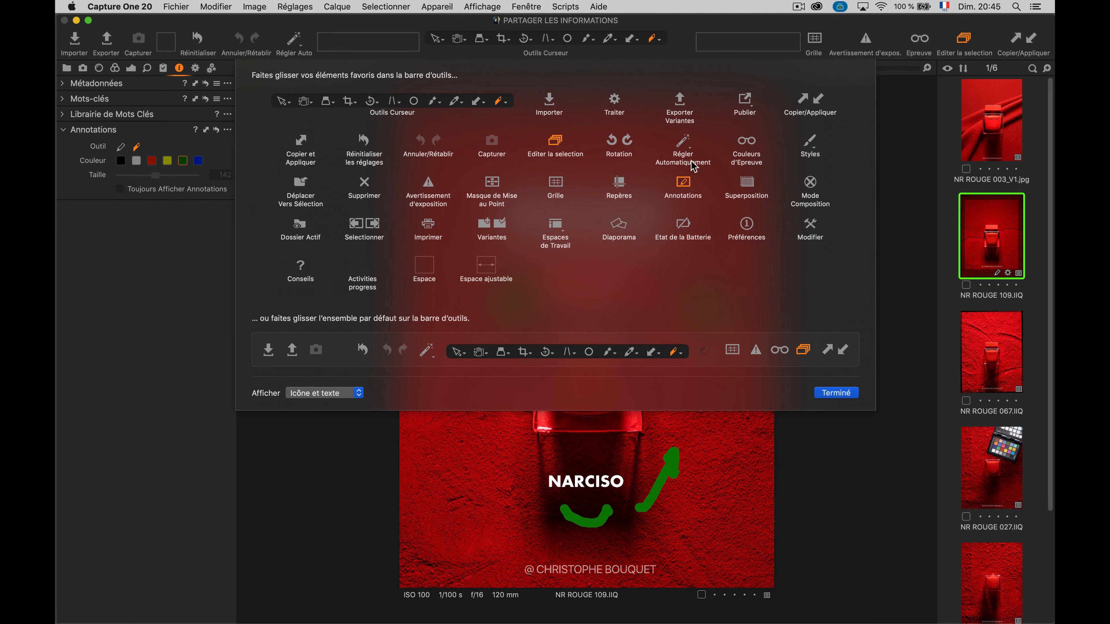
mouse_move(683, 184)
mouse_down()
mouse_move(668, 188)
mouse_move(679, 41)
mouse_up()
click(820, 397)
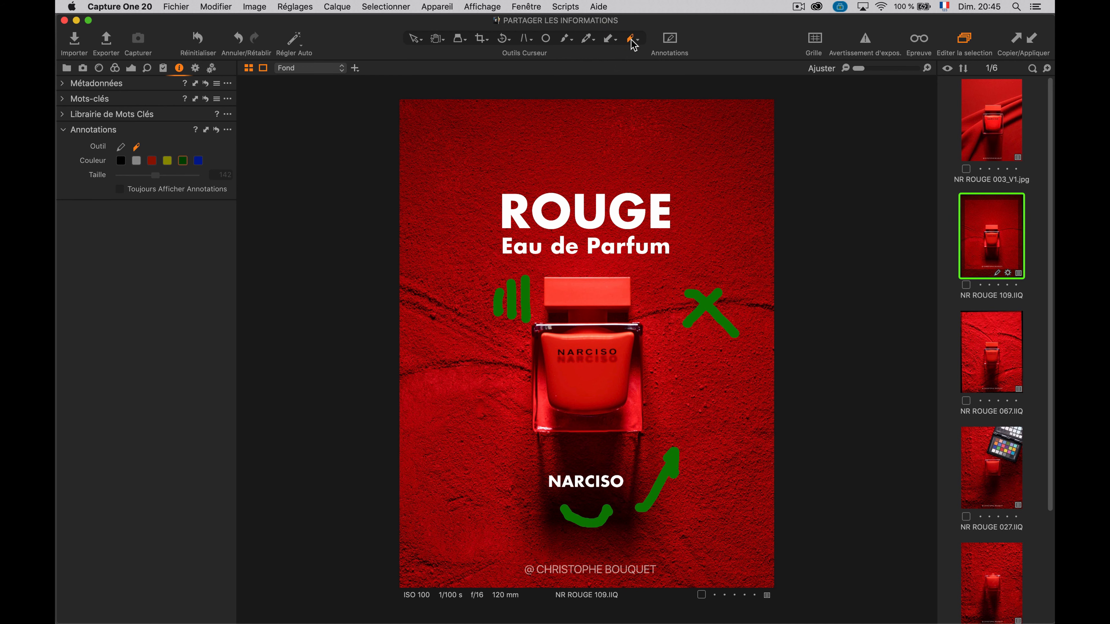
- Compare the annotations' visibility with the crop, annotation eraser and keystone tools active
click(481, 39)
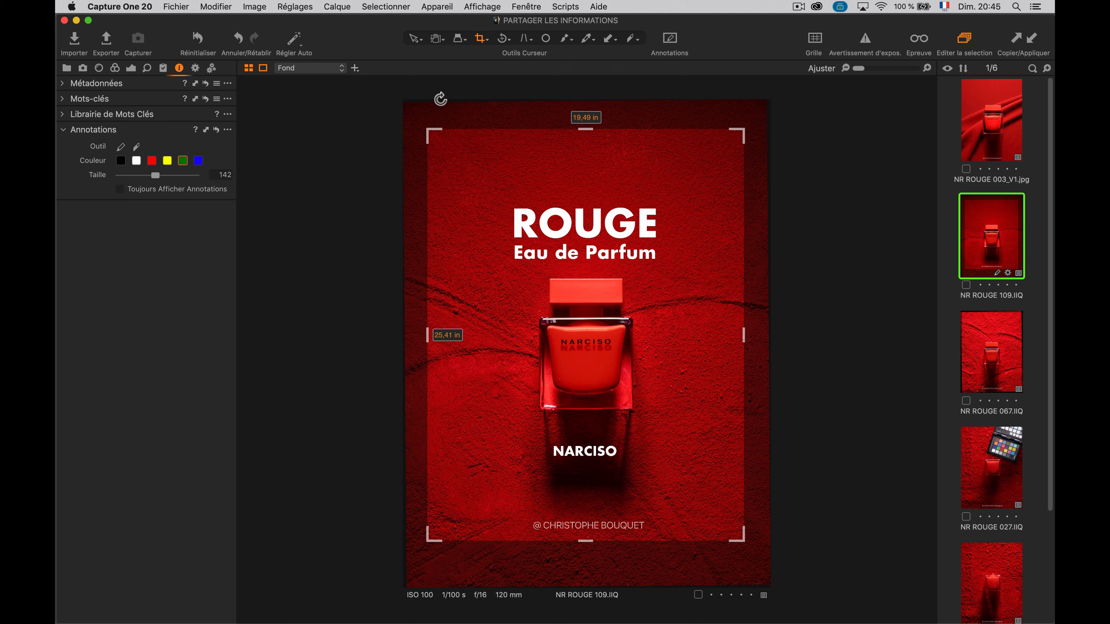
click(631, 40)
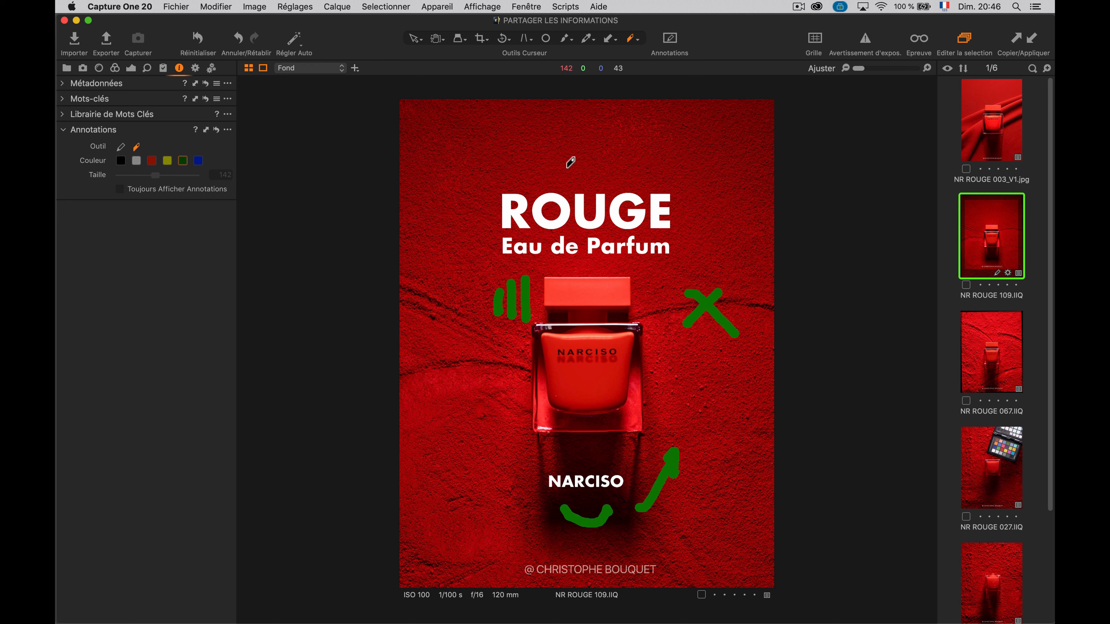
click(458, 39)
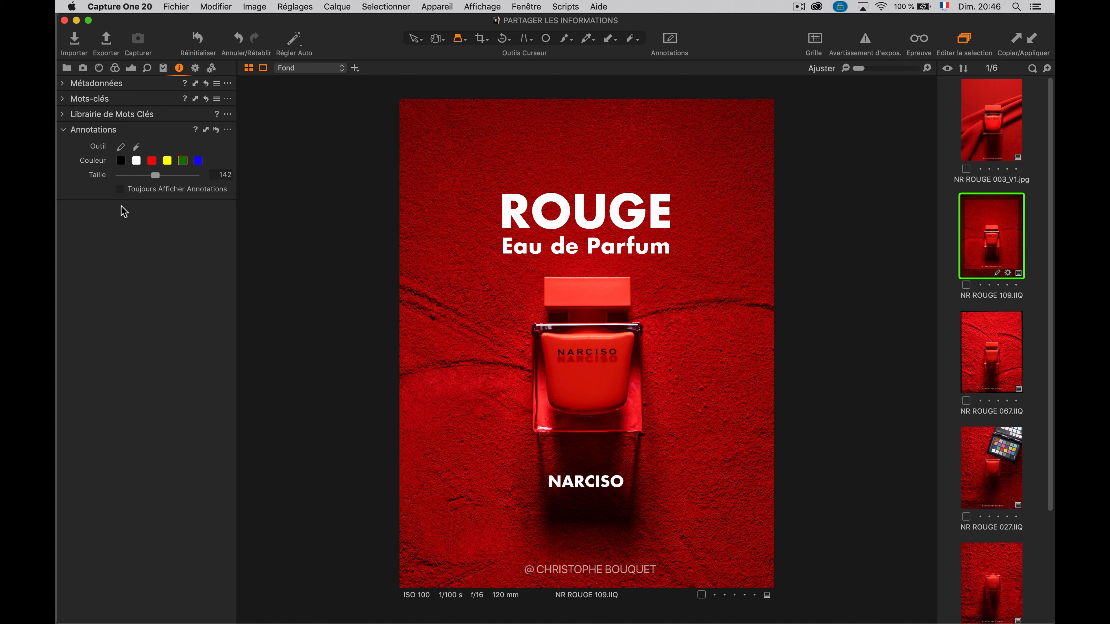
- Try switching the permanent display of annotations on and off, and leave it on
click(120, 190)
click(119, 189)
click(670, 40)
click(670, 40)
click(671, 40)
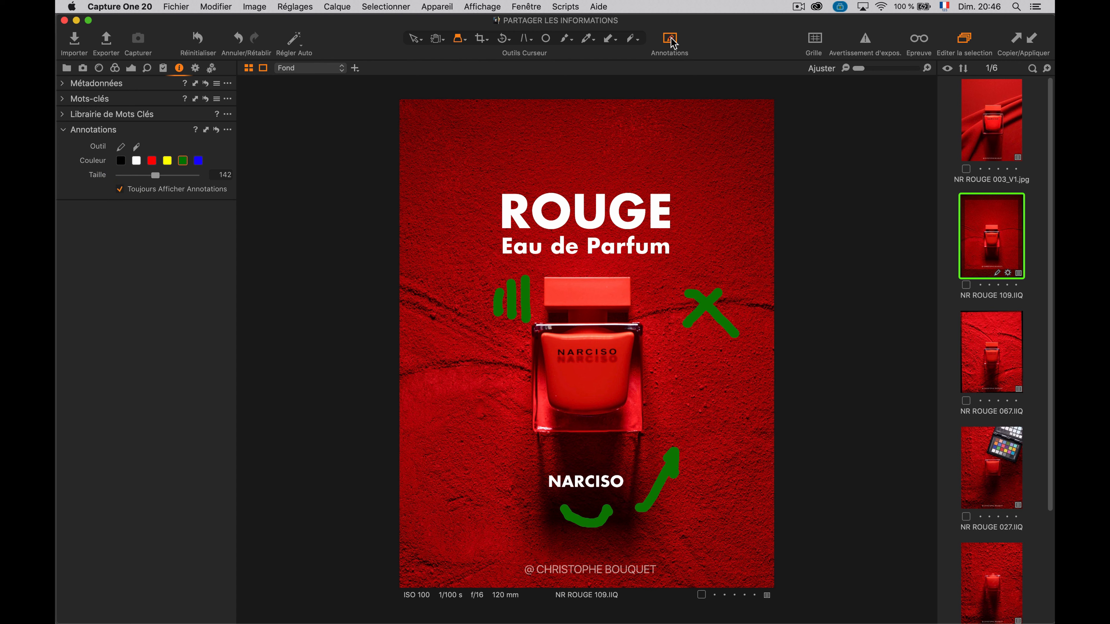
click(671, 39)
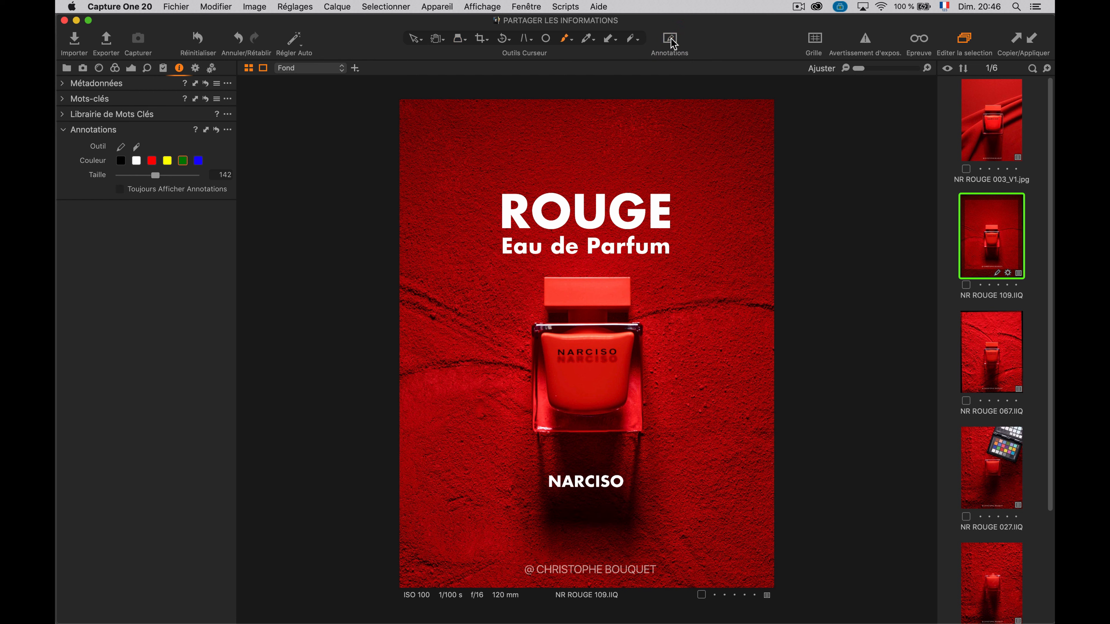
click(672, 40)
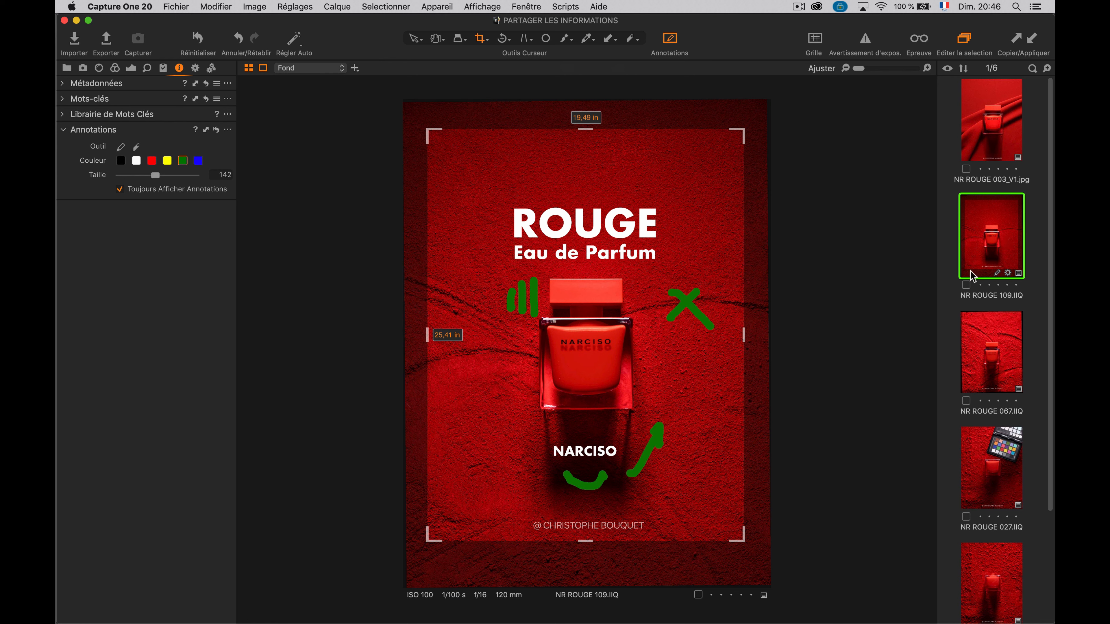
- Export the NR ROUGE 109 original to the Desktop packed as EIP with its adjustments, and locate the exported file on the desktop
right_click(996, 238)
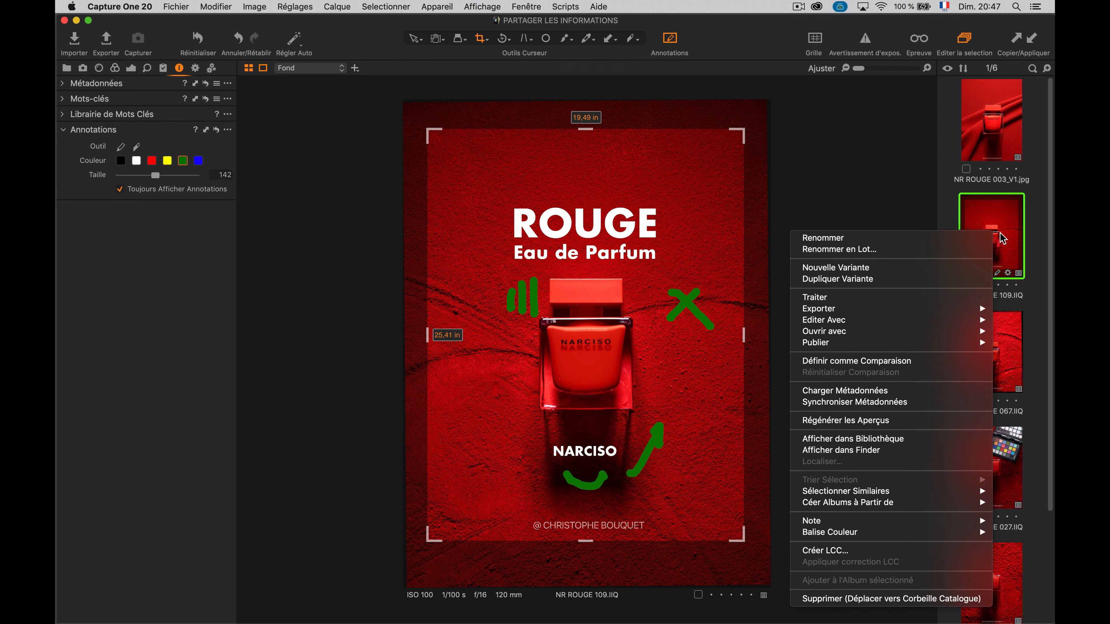
mouse_move(859, 312)
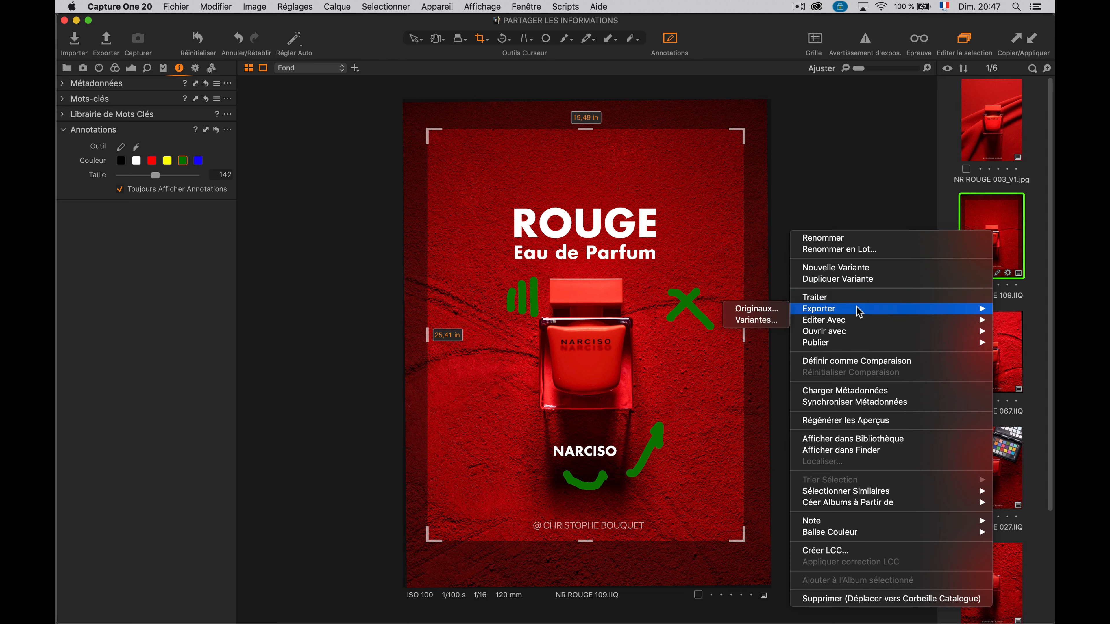
click(737, 310)
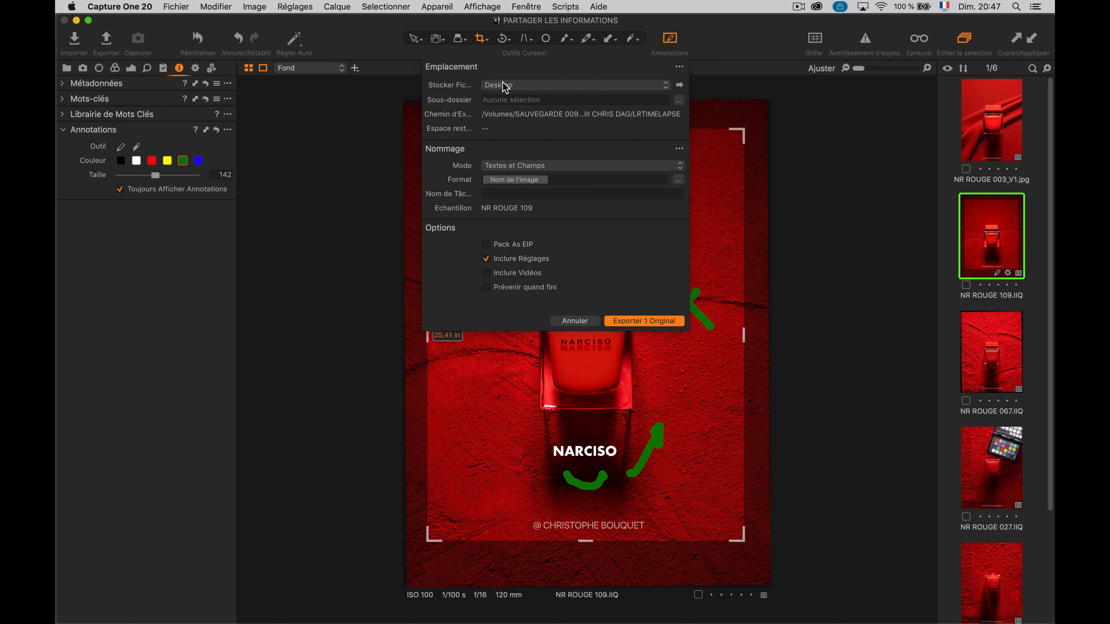
click(487, 245)
click(640, 322)
key(F11)
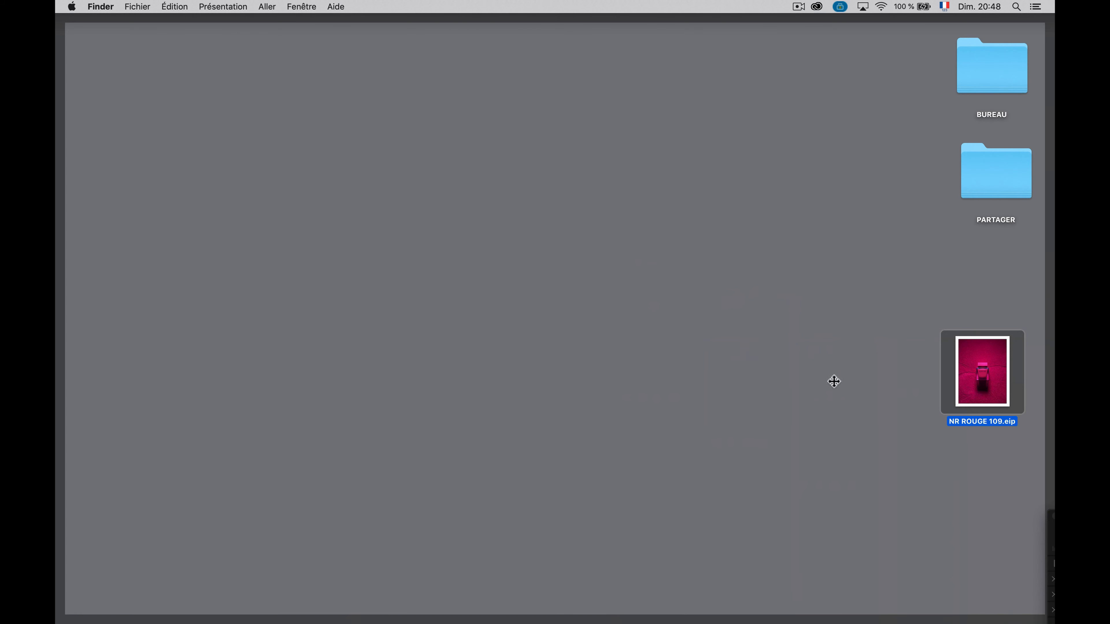
drag(961, 391, 534, 299)
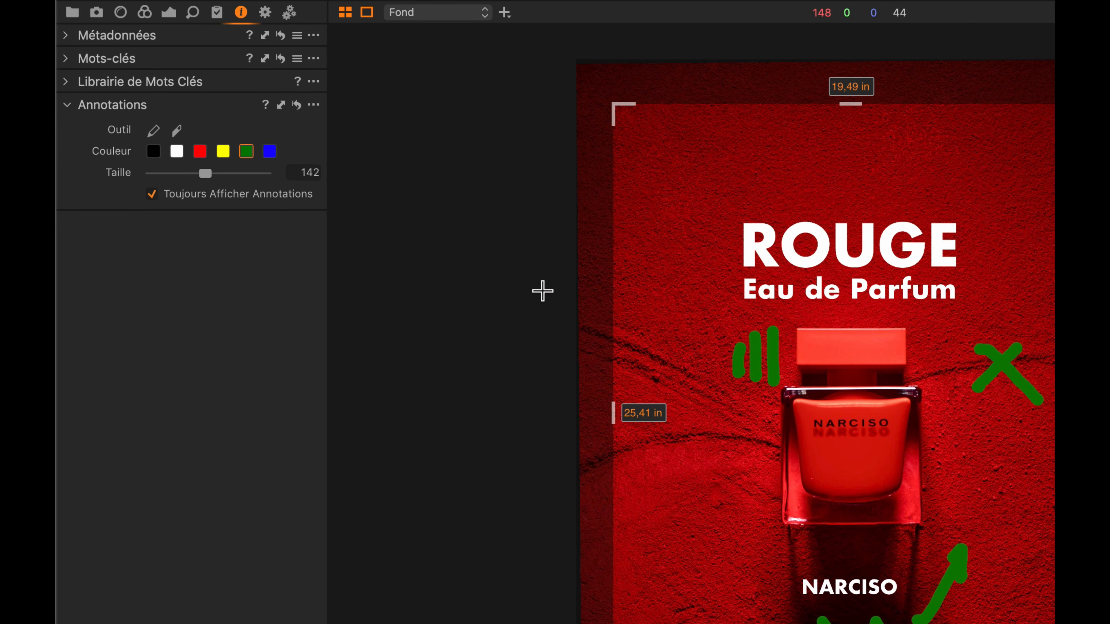
- Create a process recipe named RETOUCHEUR and disable the HD TIFF recipe
click(289, 13)
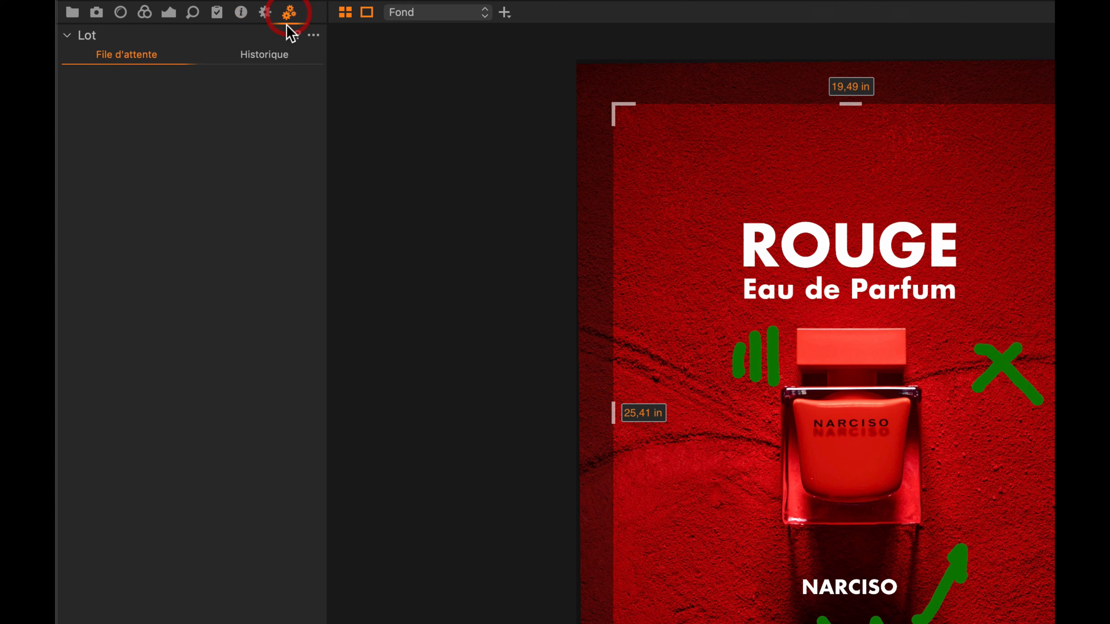
click(264, 12)
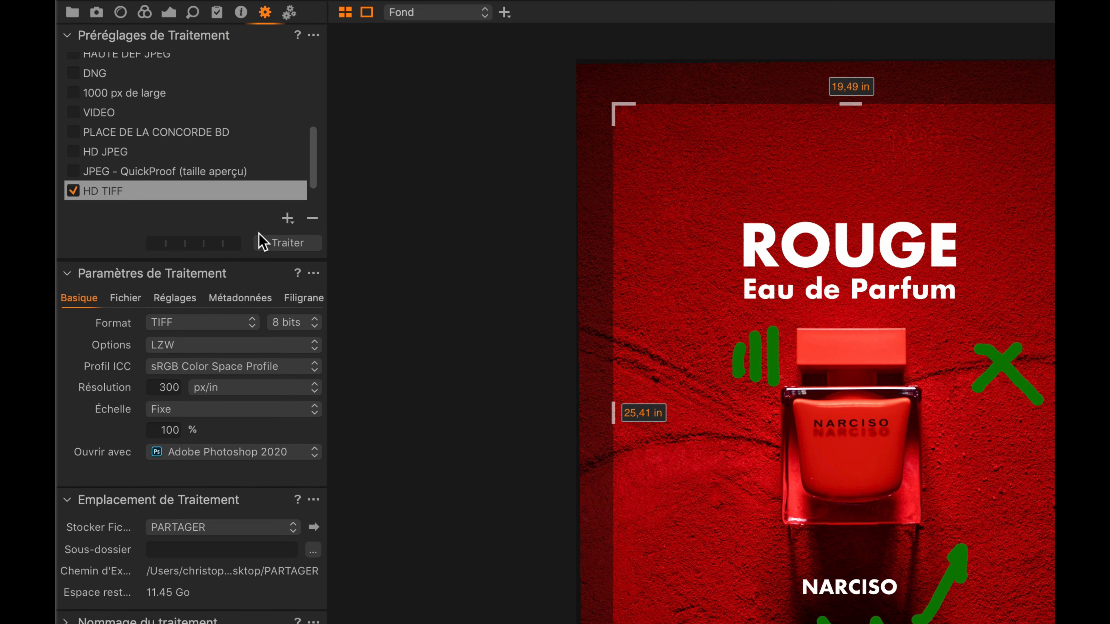
click(288, 218)
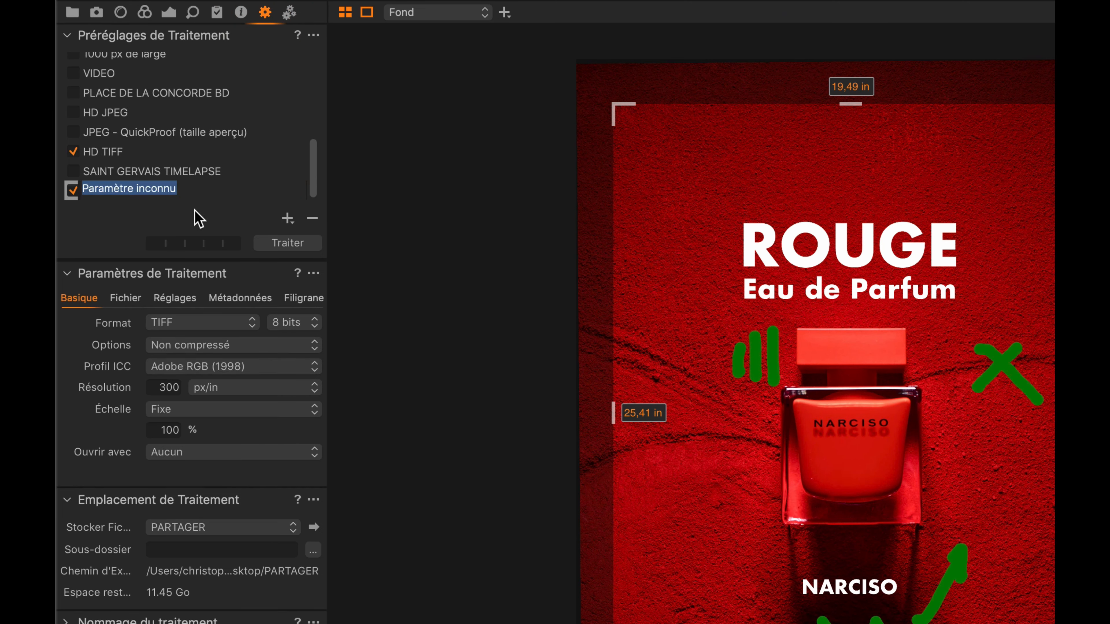
text(RETOU)
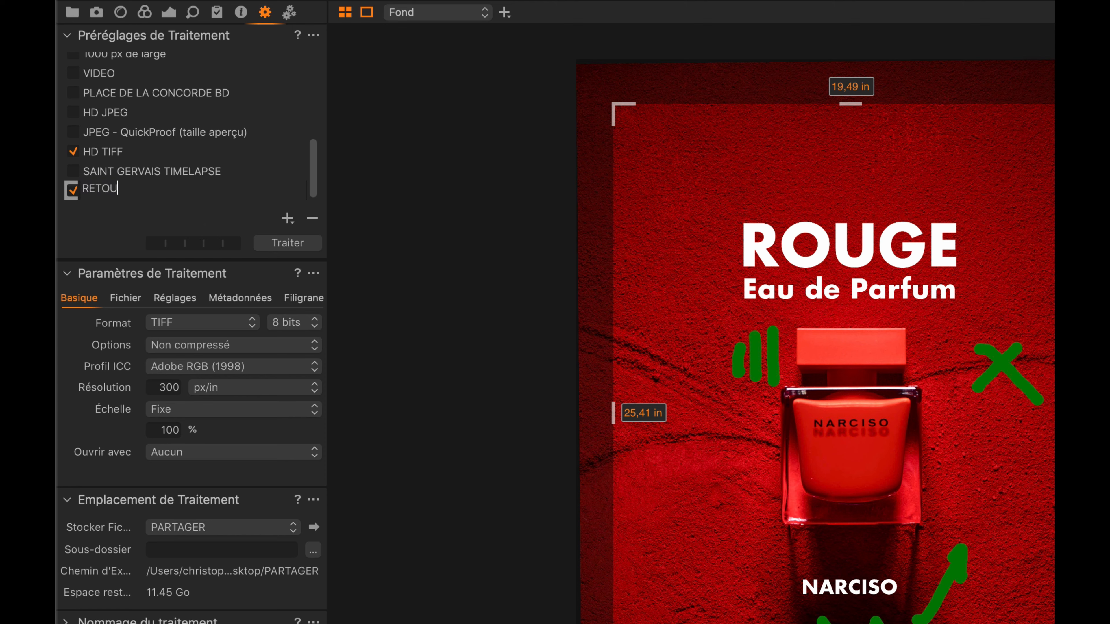
text(CHEUR)
key(Return)
click(73, 151)
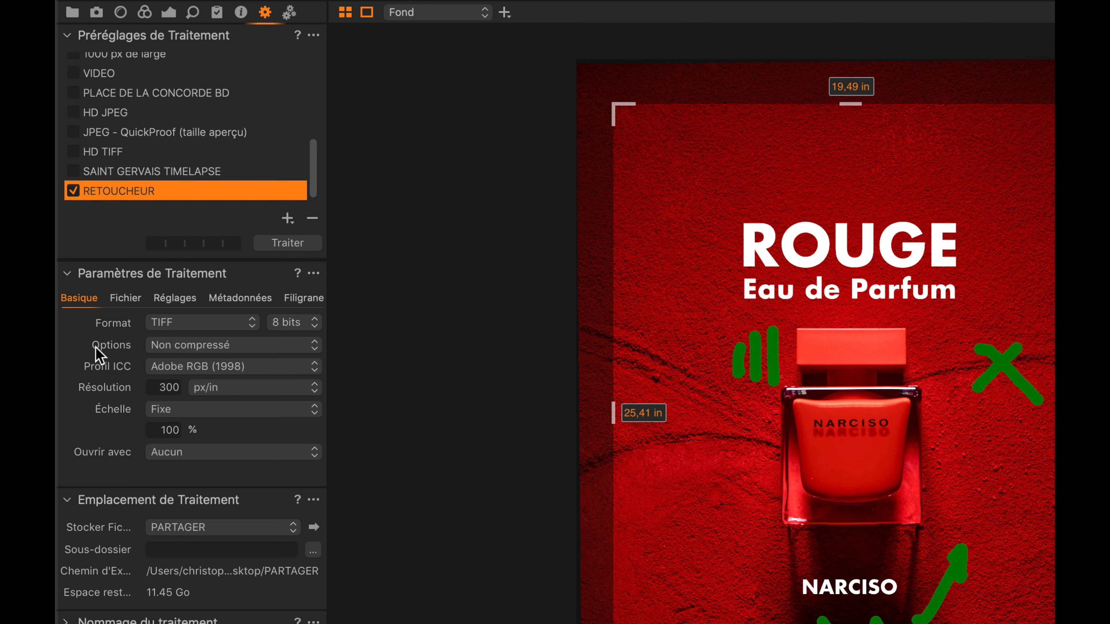
- Set the RETOUCHEUR recipe's format to PSD and include annotations and overlay as layers in its metadata options
click(168, 321)
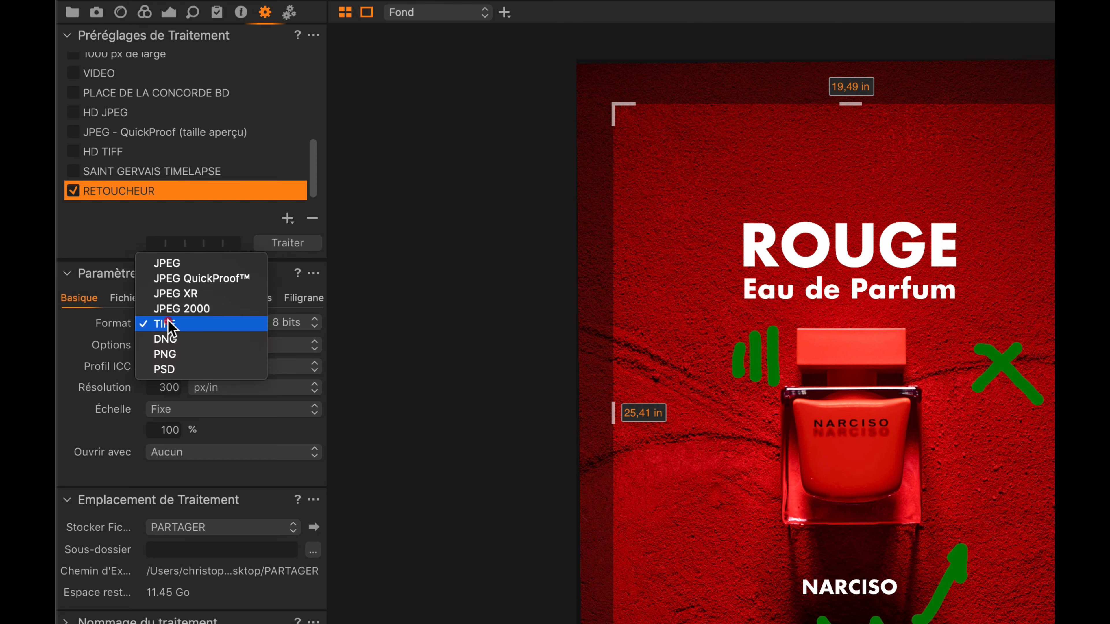
click(158, 370)
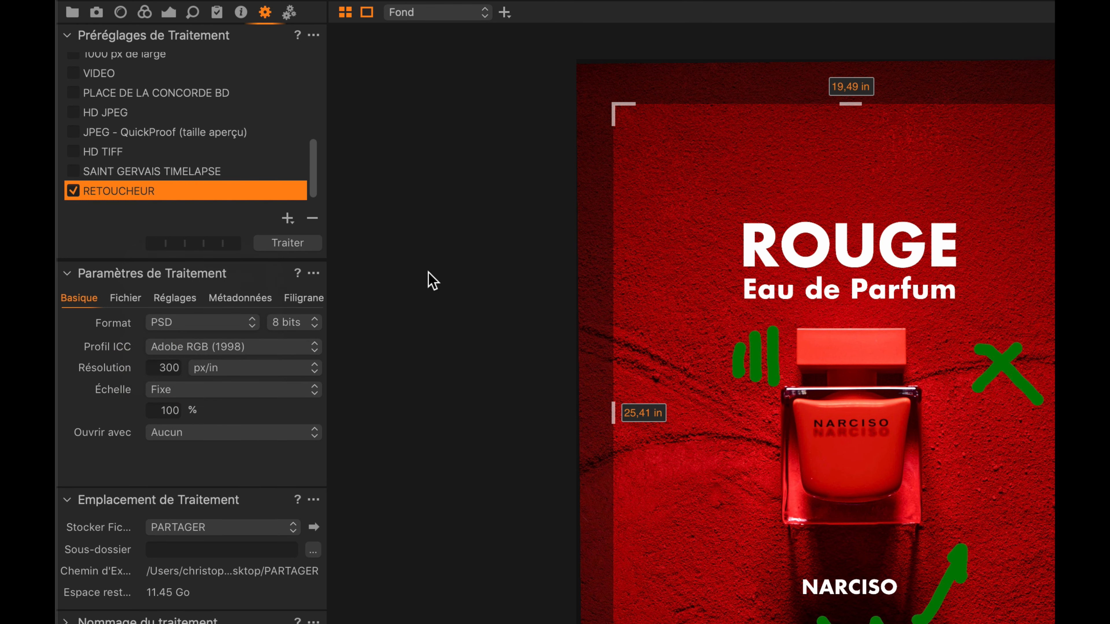
click(181, 301)
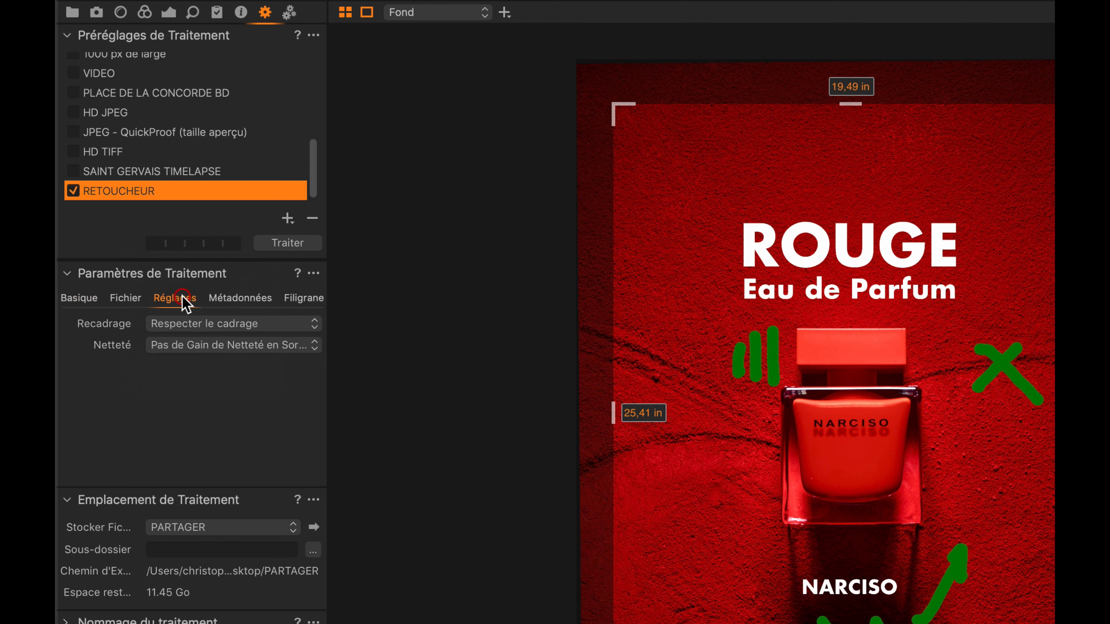
click(226, 301)
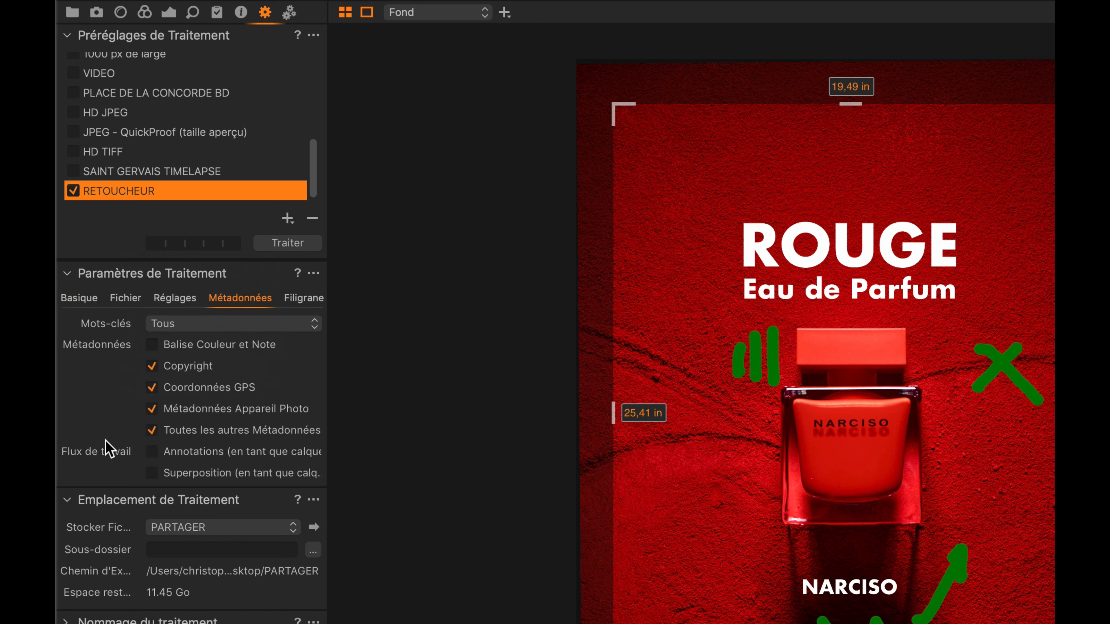
click(152, 452)
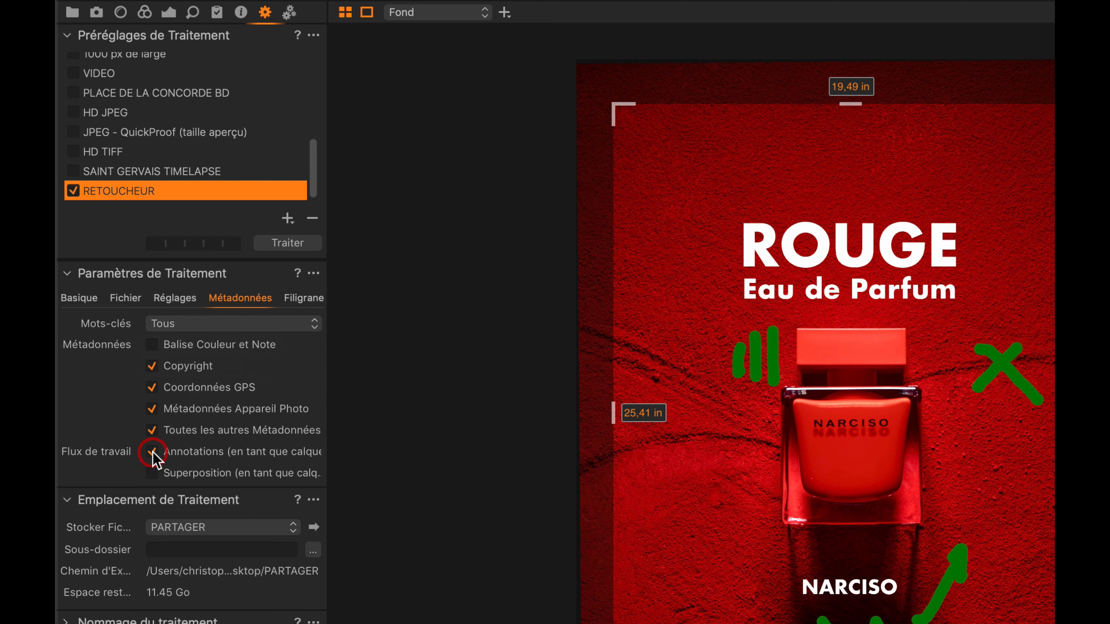
click(152, 473)
- Set the RETOUCHEUR recipe to export the crop as a path (PSD) and to open the result with Adobe Photoshop 2020
click(172, 302)
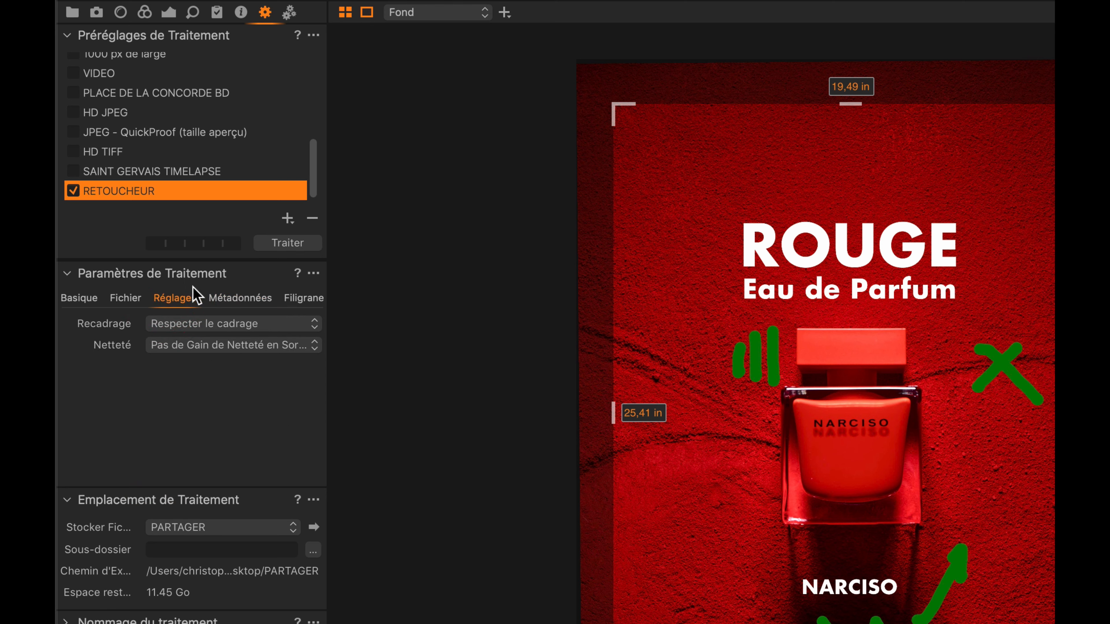
click(182, 327)
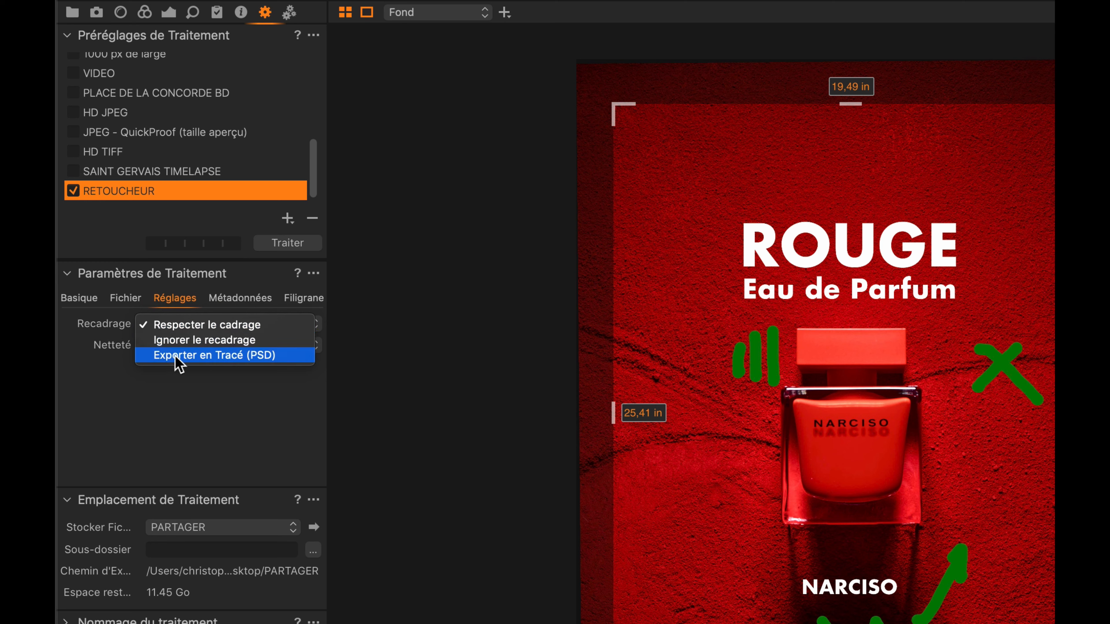
click(186, 355)
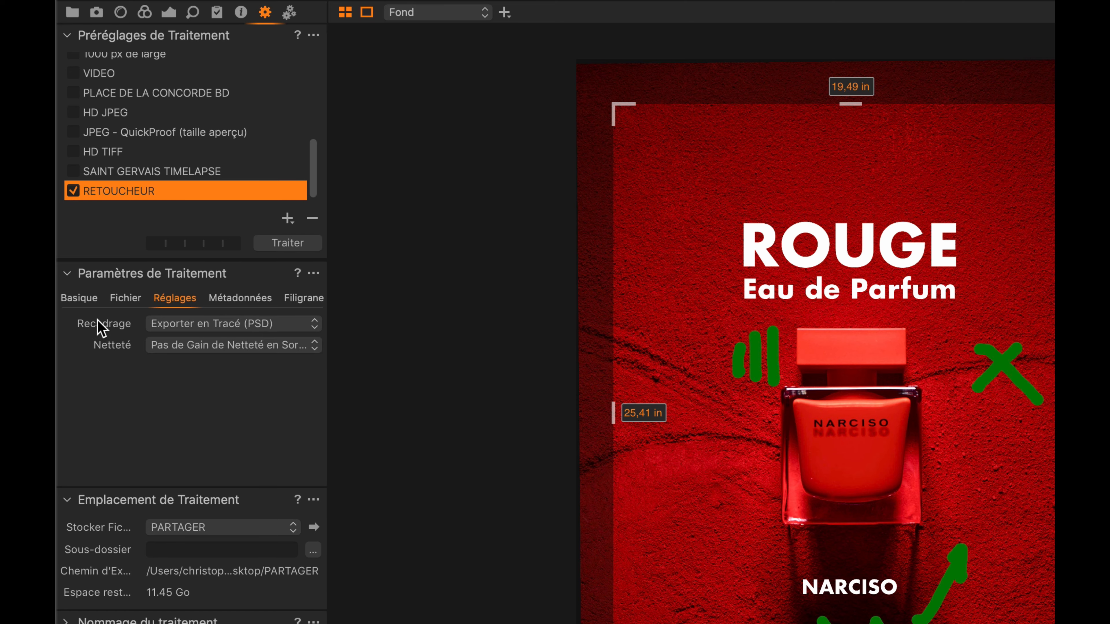
click(86, 301)
click(193, 434)
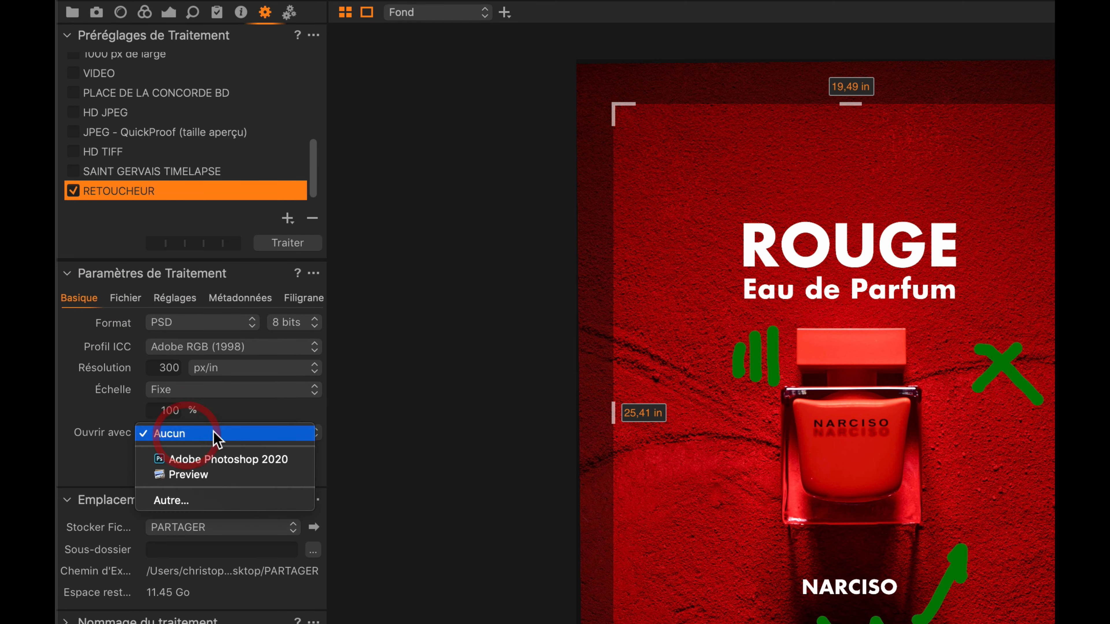
click(209, 459)
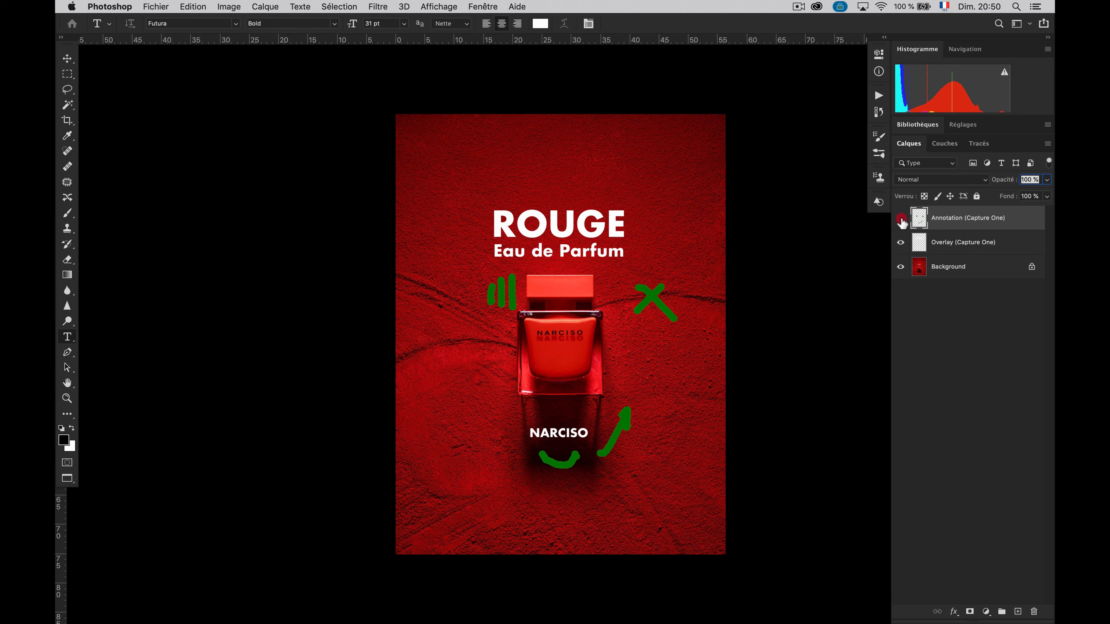
- Hide and show the Annotation (Capture One) layer repeatedly to check its content, leaving it visible
click(901, 218)
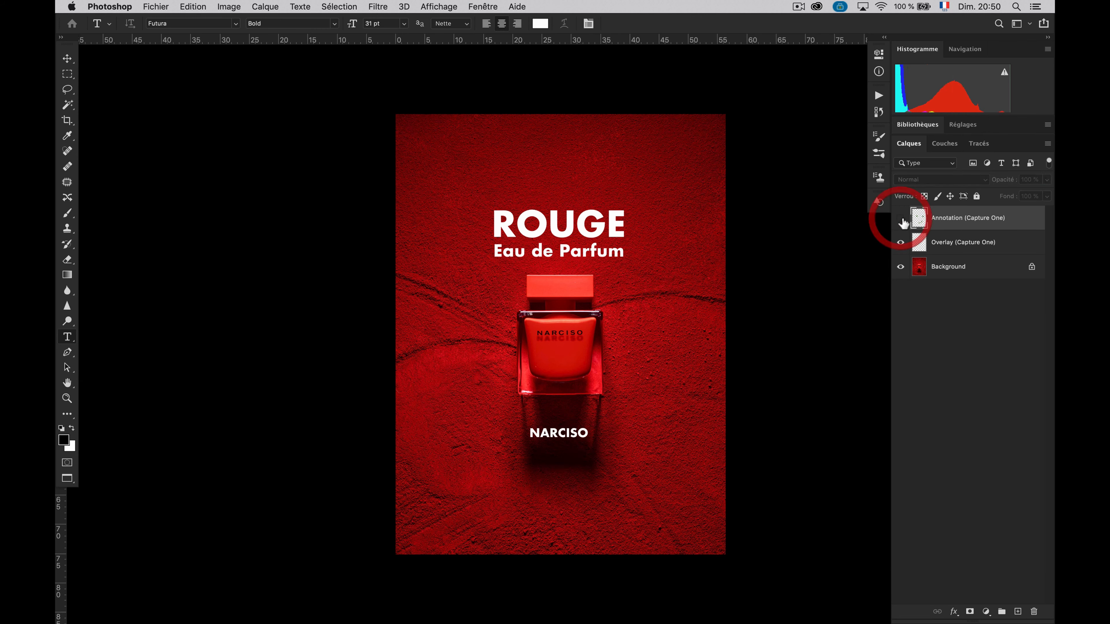
click(901, 219)
click(901, 218)
click(901, 218)
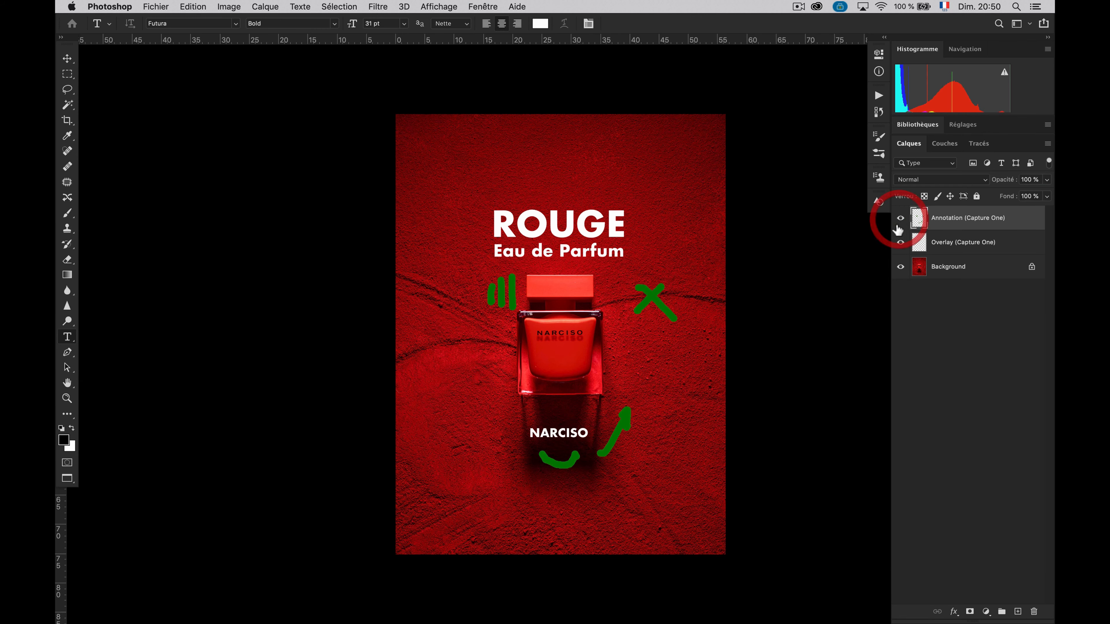
- Hide and show the Overlay (Capture One) layer repeatedly to check the layout texts, leaving it visible
click(900, 243)
click(900, 243)
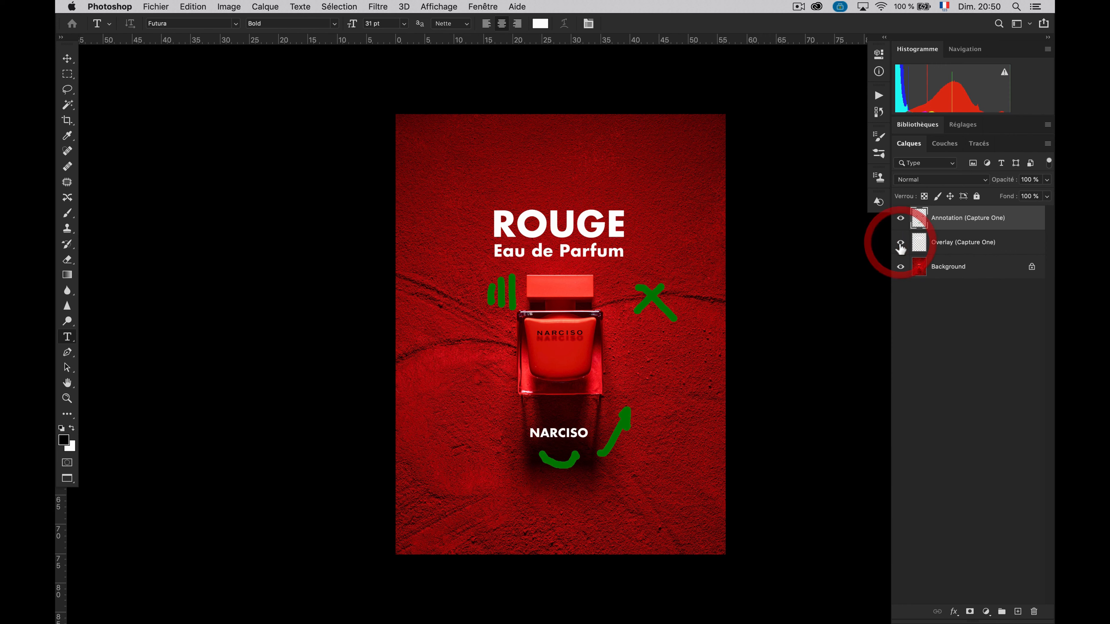
click(900, 243)
click(900, 243)
click(901, 243)
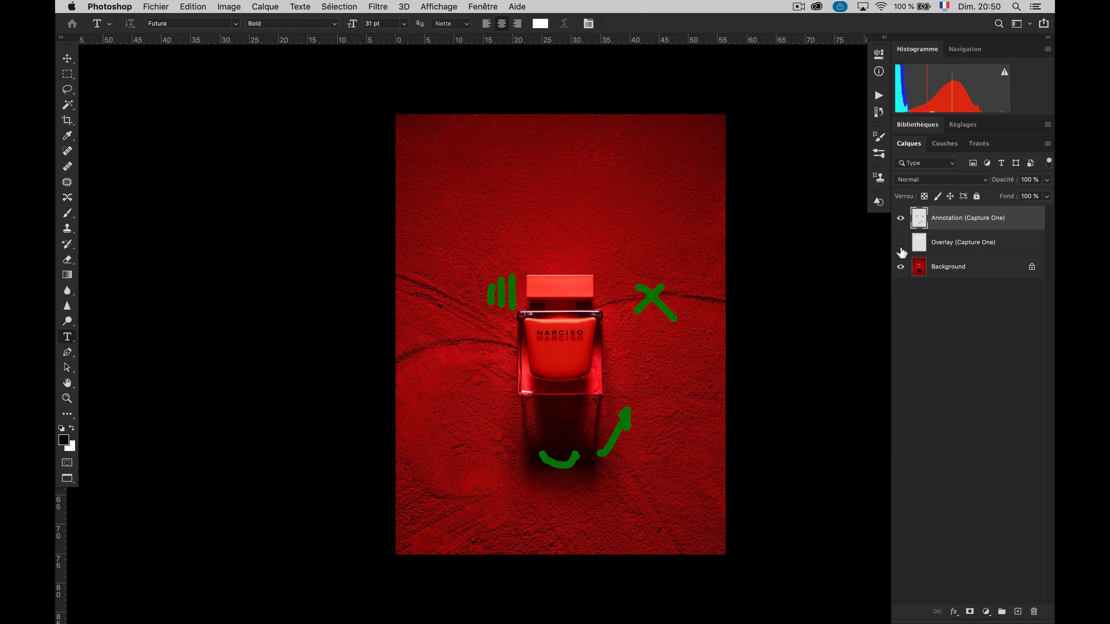
click(900, 243)
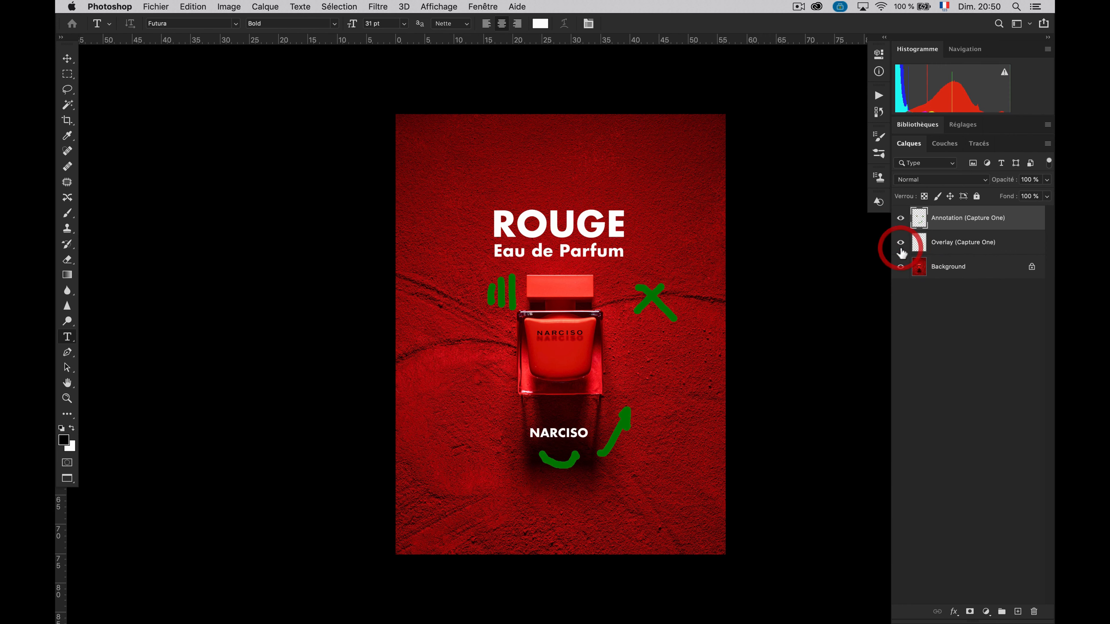
- Load the Crop (Capture One) path as a selection on the image, and switch back to Capture One
click(981, 149)
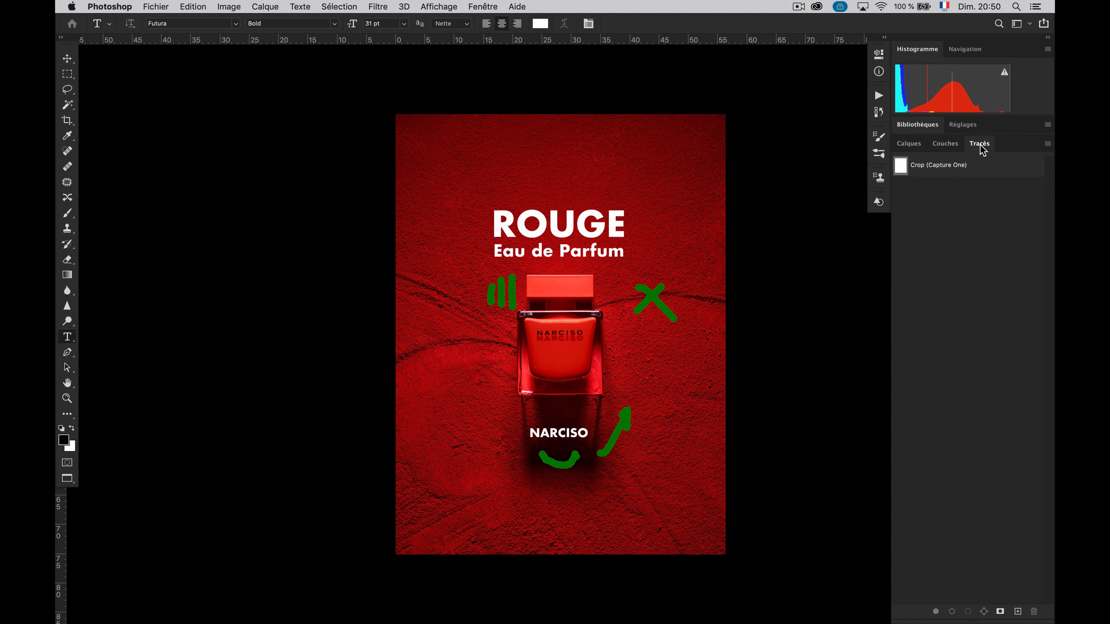
super+click(902, 168)
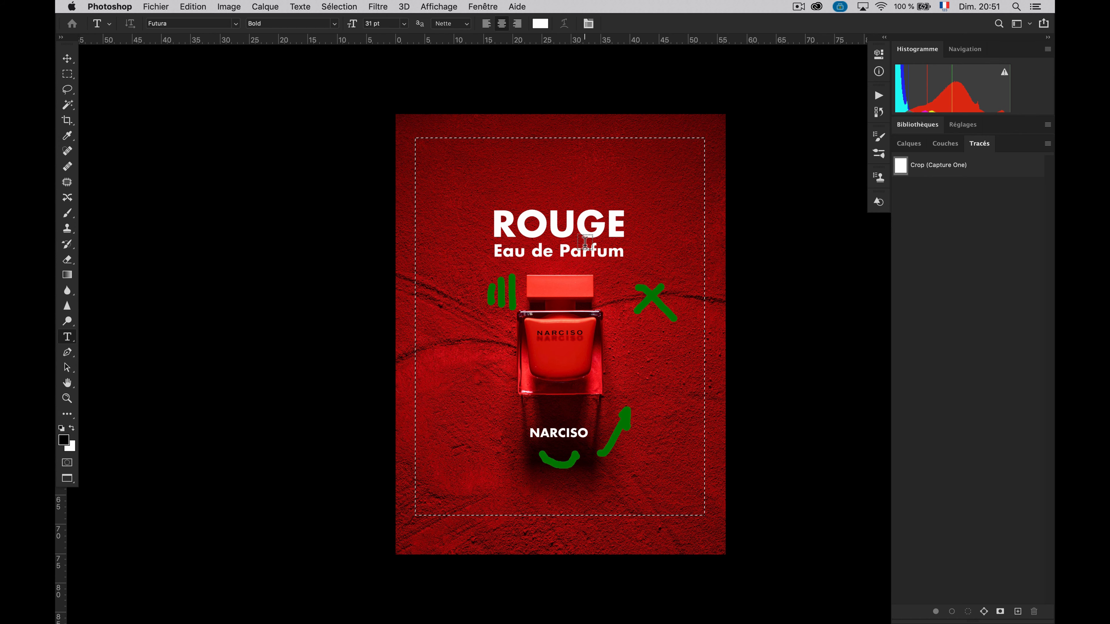
key(super+Tab)
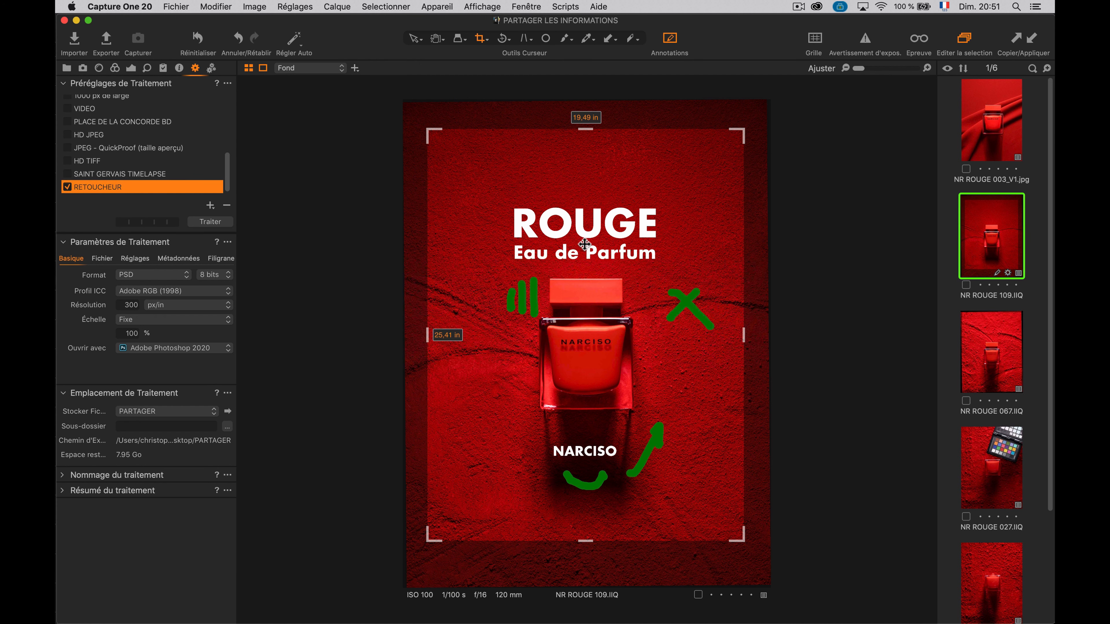